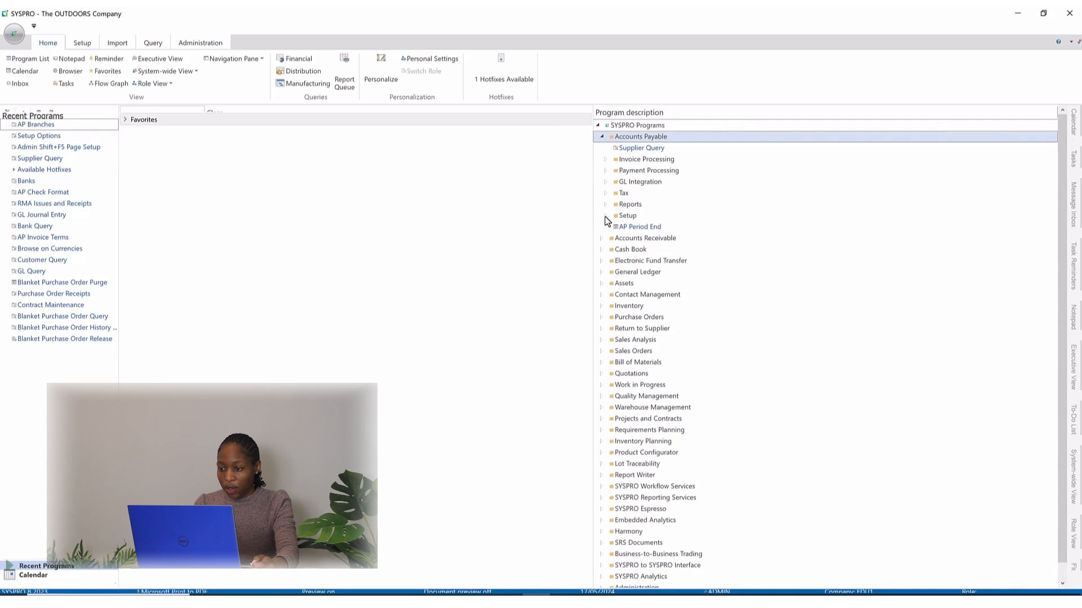
Open the AP Branches maintenance program from the Accounts Payable setup programs.
click(605, 215)
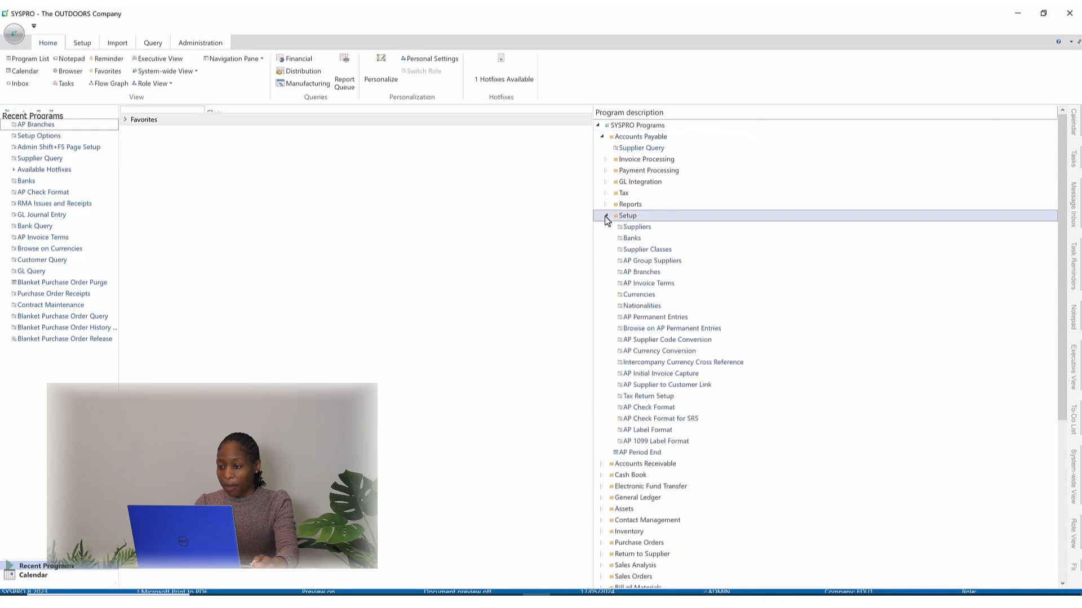
double_click(644, 278)
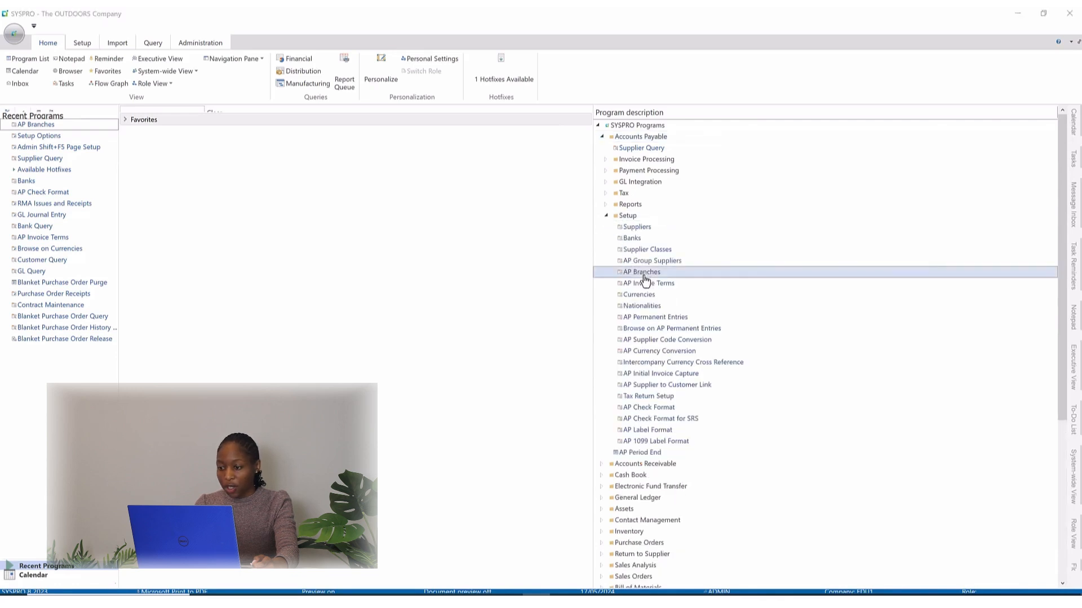
click(607, 269)
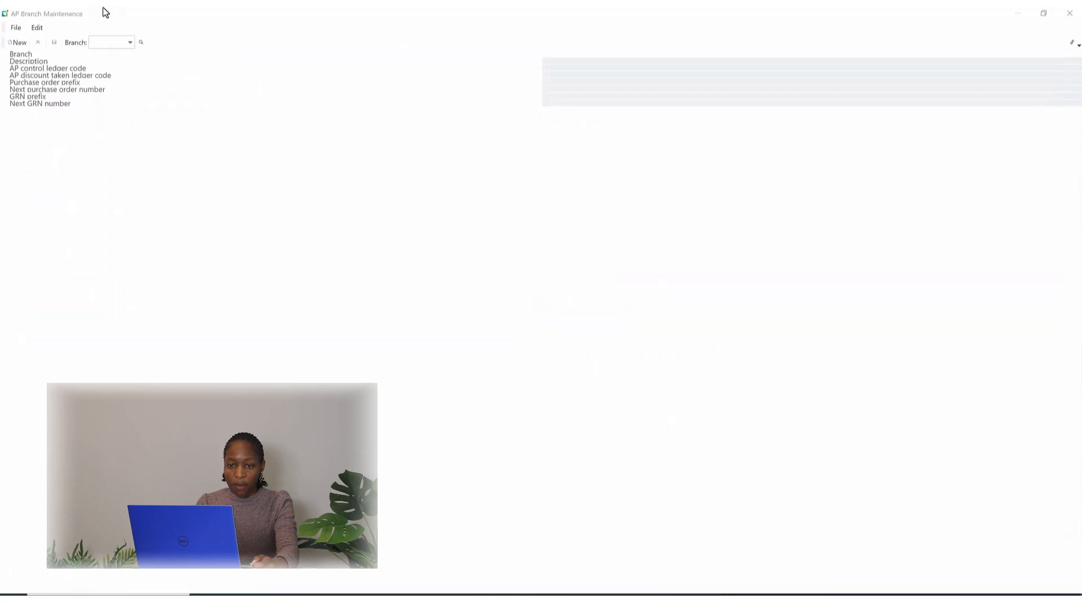
click(101, 44)
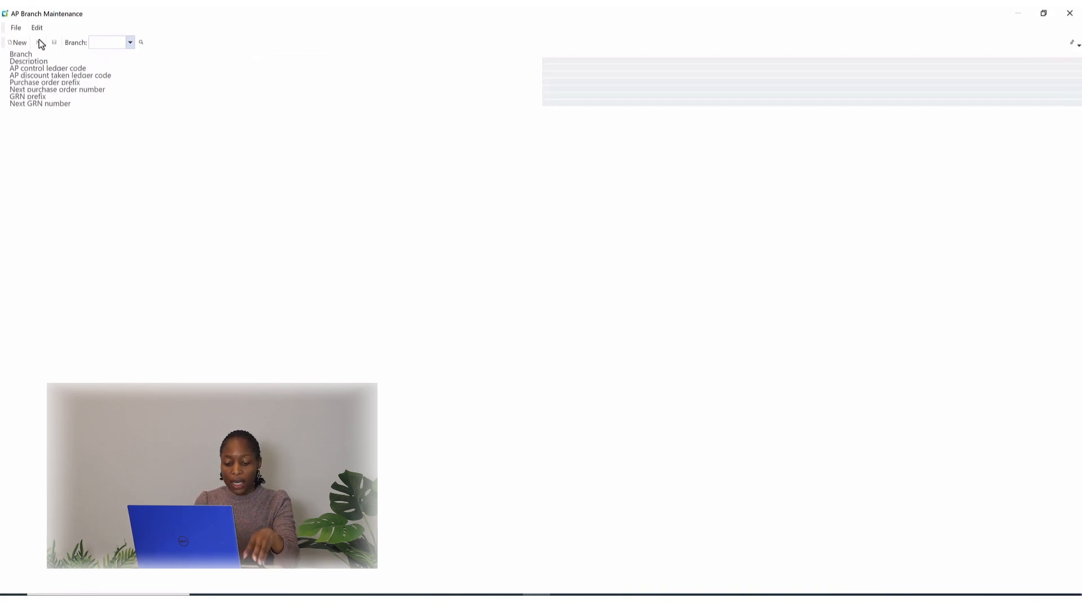
Add a new AP branch 40 with the description "Payables -West".
text(40)
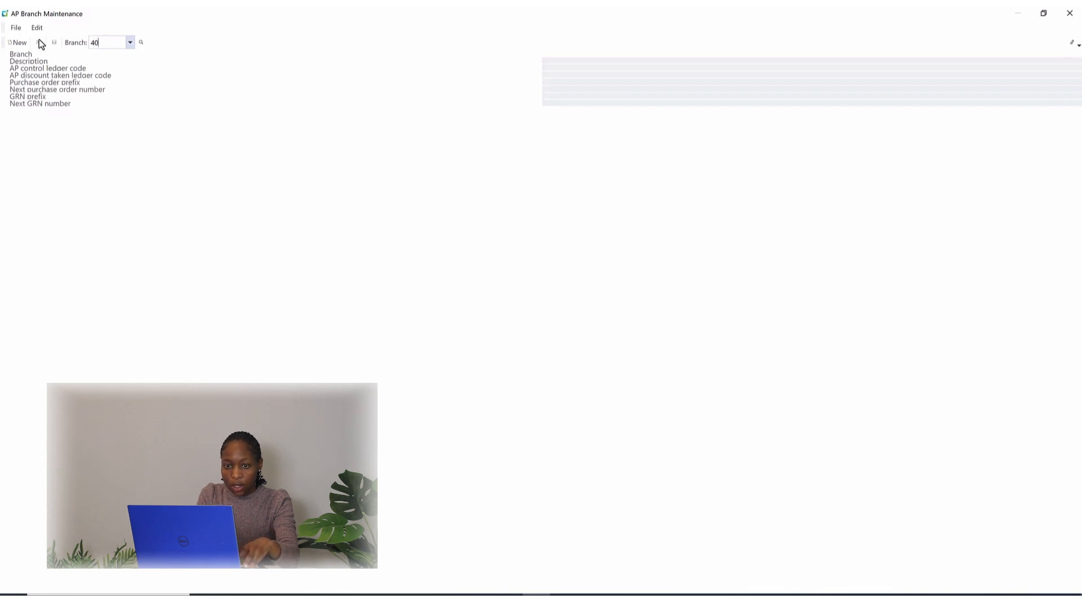
key(Tab)
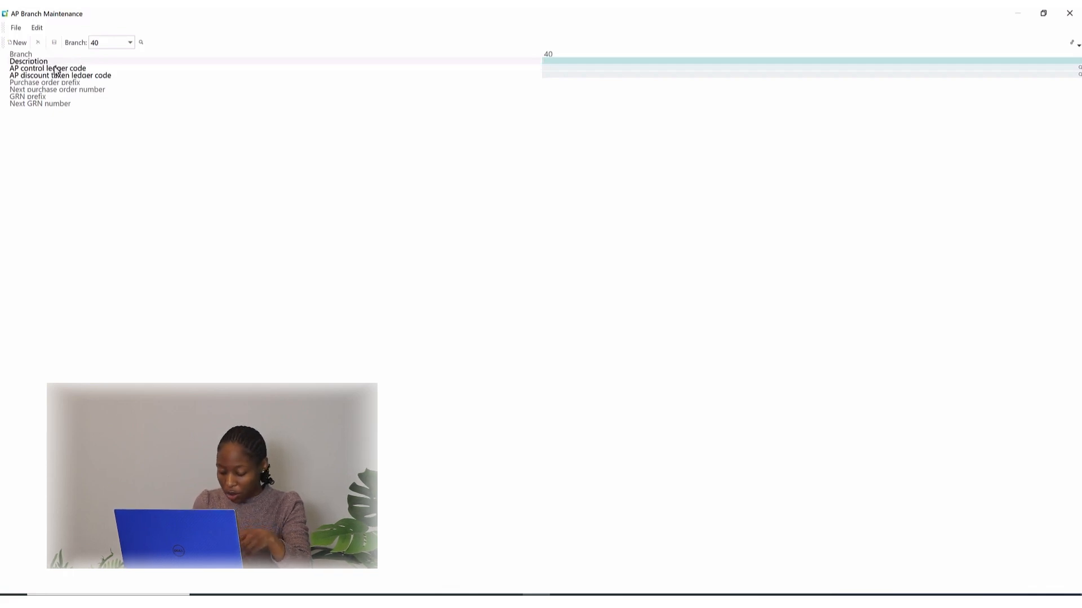
text(Pa)
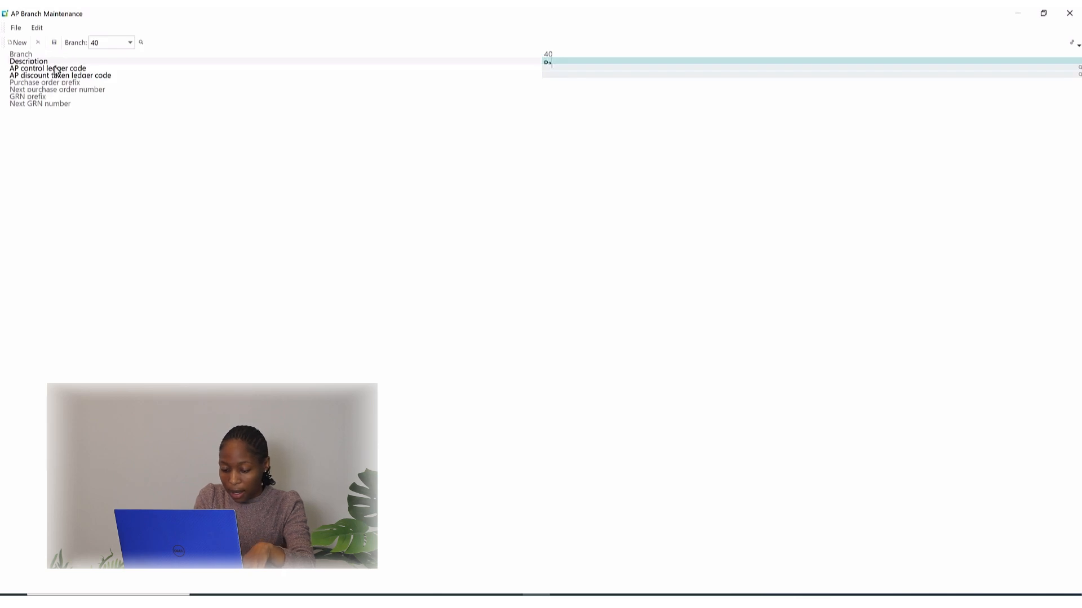
text(yables)
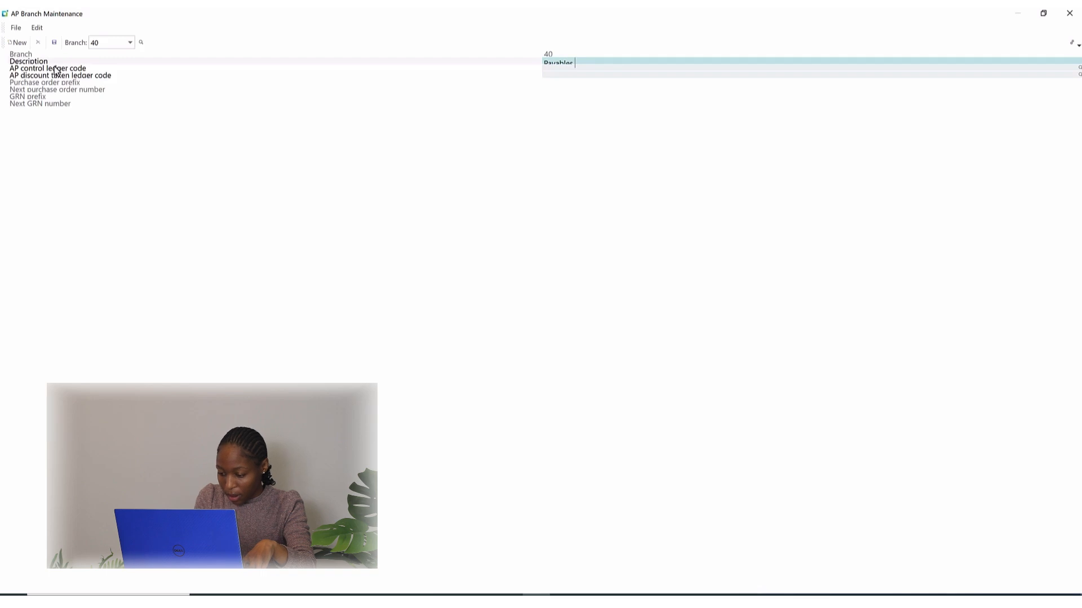
text( -West)
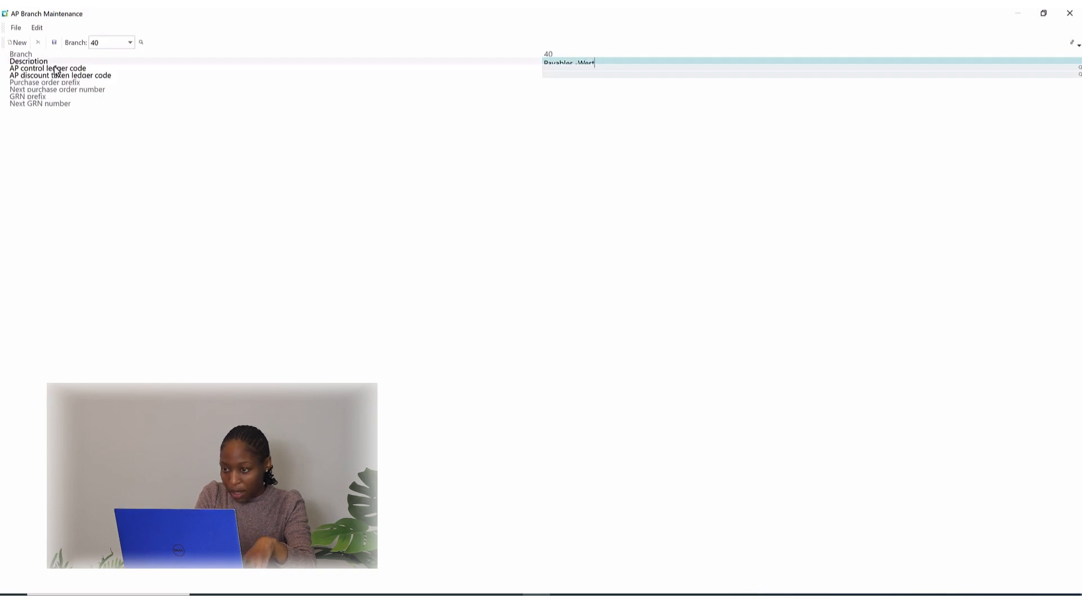
key(Tab)
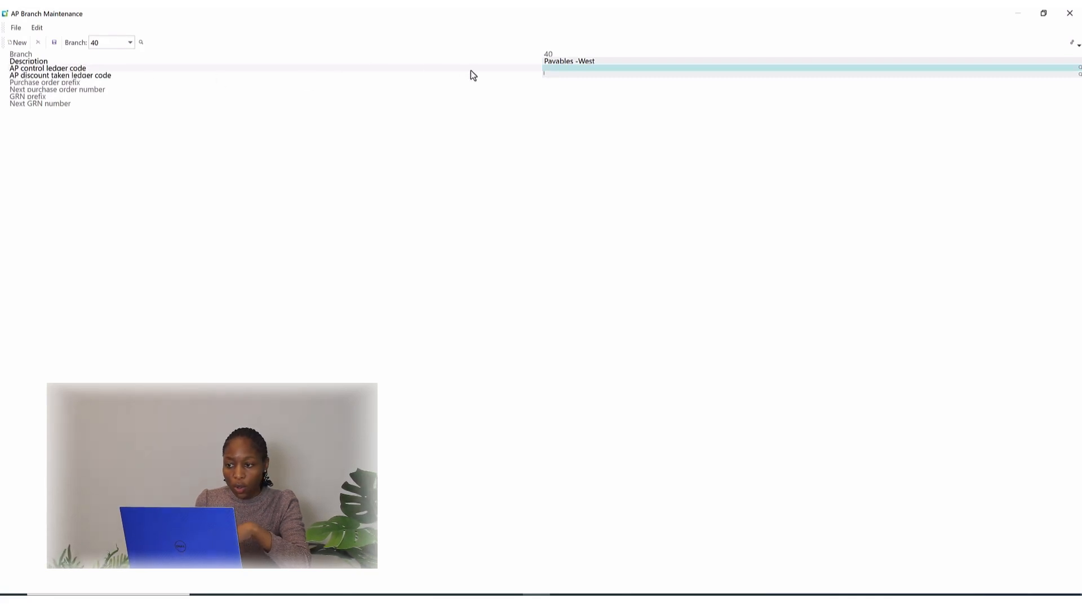
Set the branch's AP control ledger code to 40-2000.
click(547, 70)
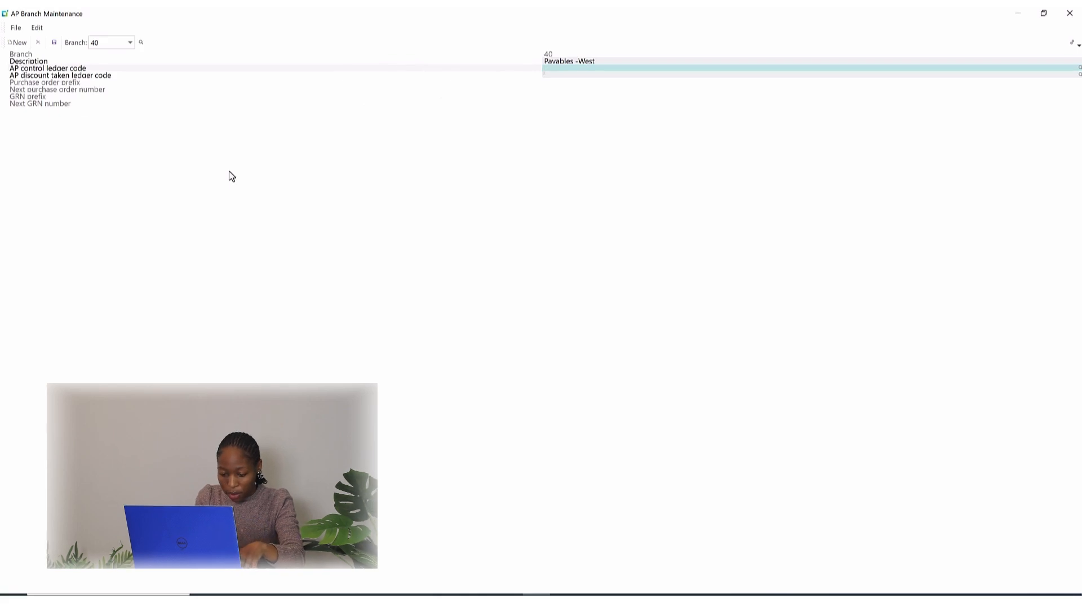
text(40)
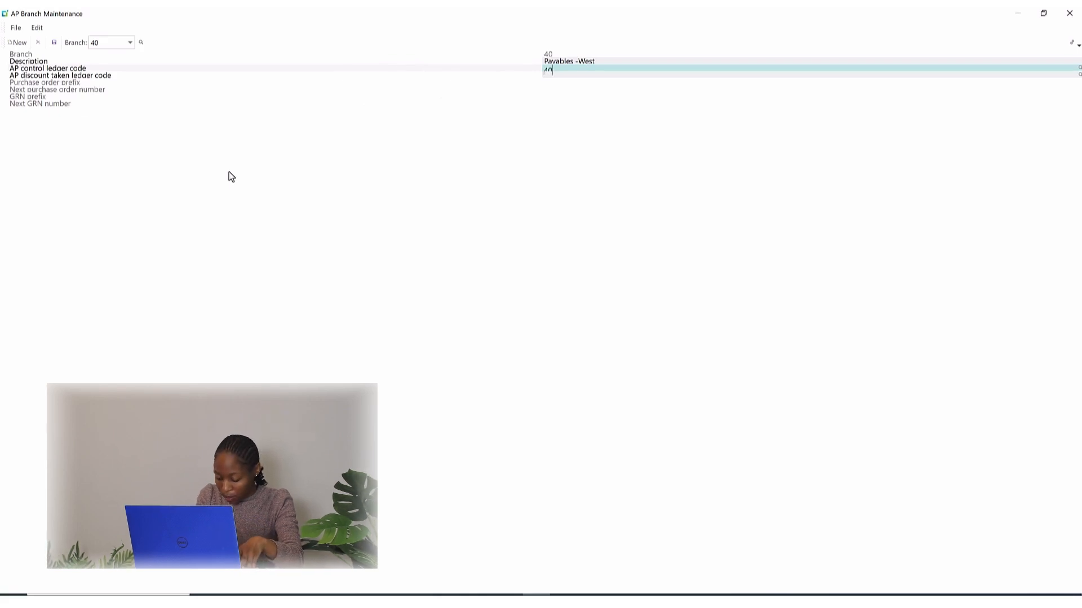
text(-200)
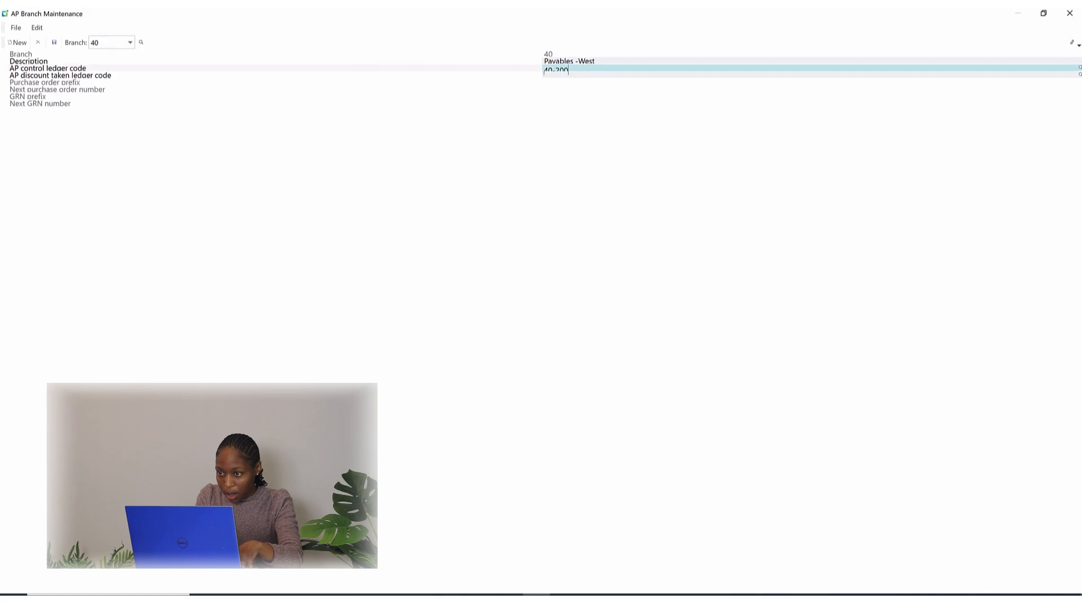
text(0)
key(Return)
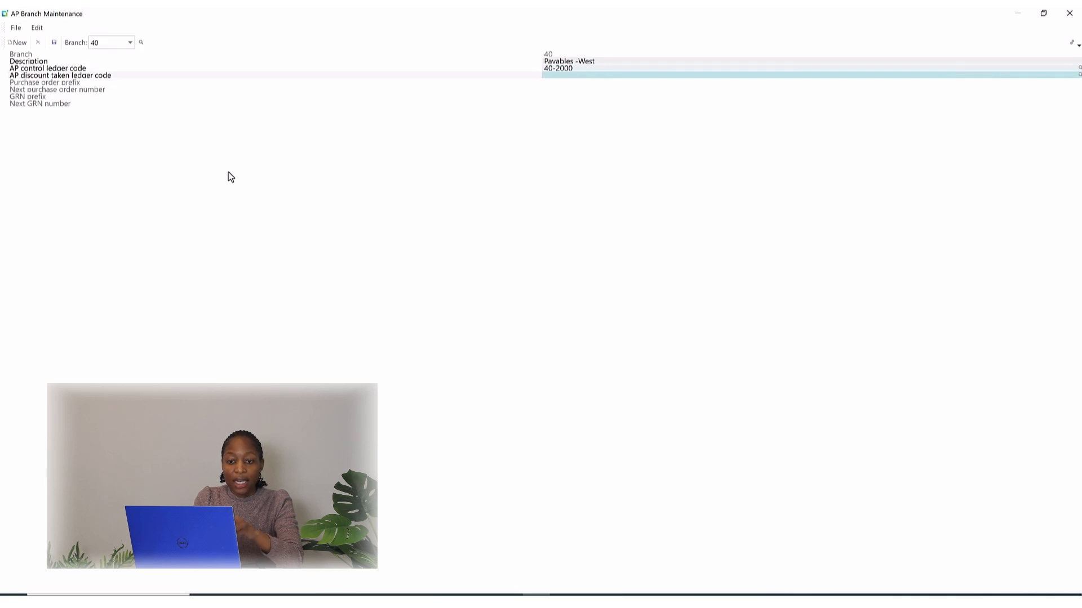
Set the AP discount taken ledger code to 40-4510 and save branch 40.
text(4)
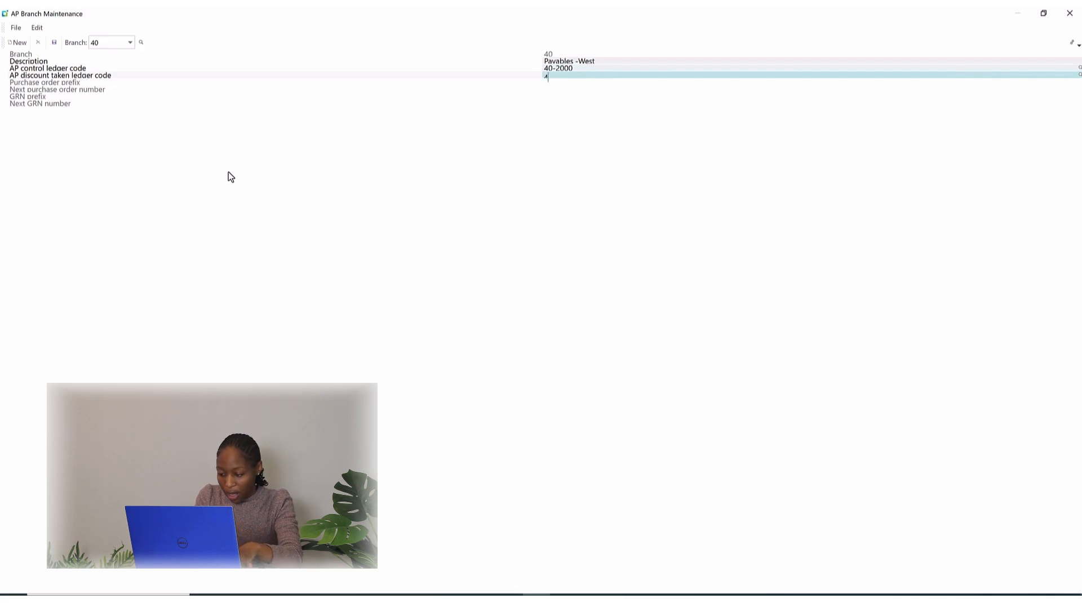
text(0-)
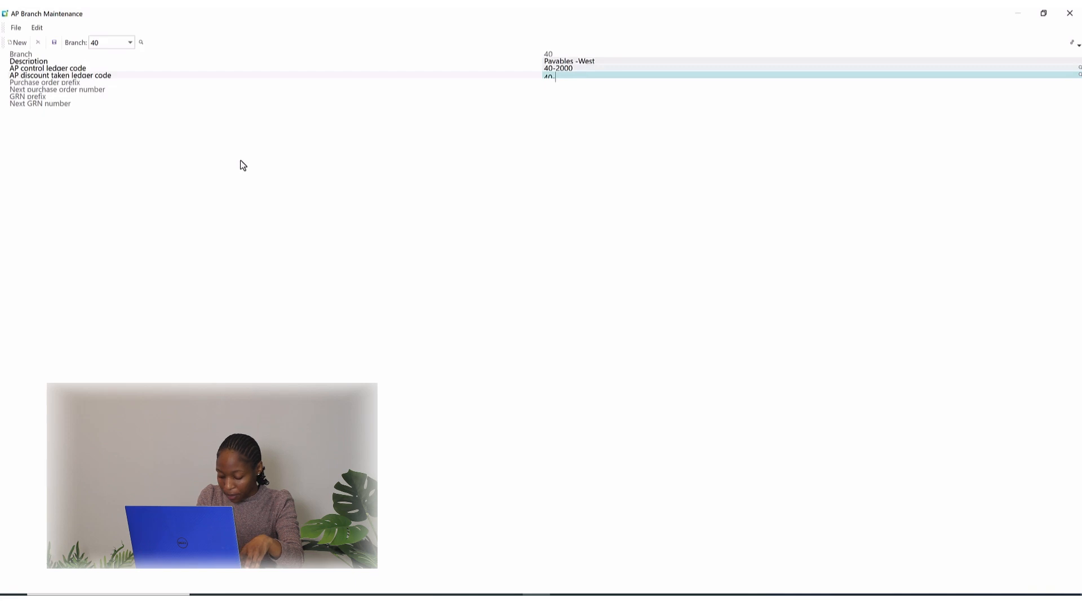
text(45)
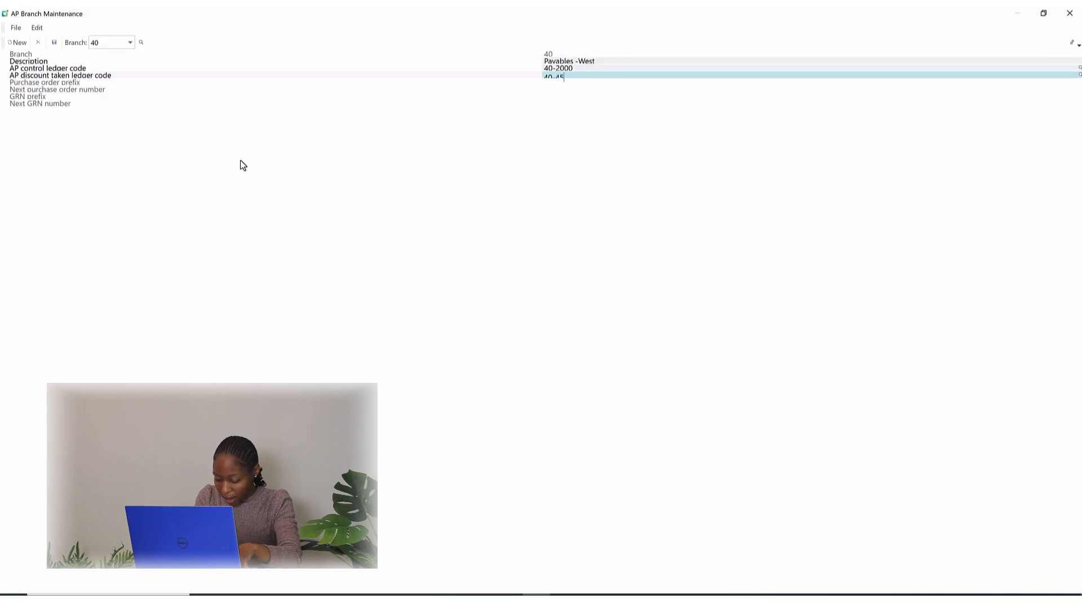
text(10)
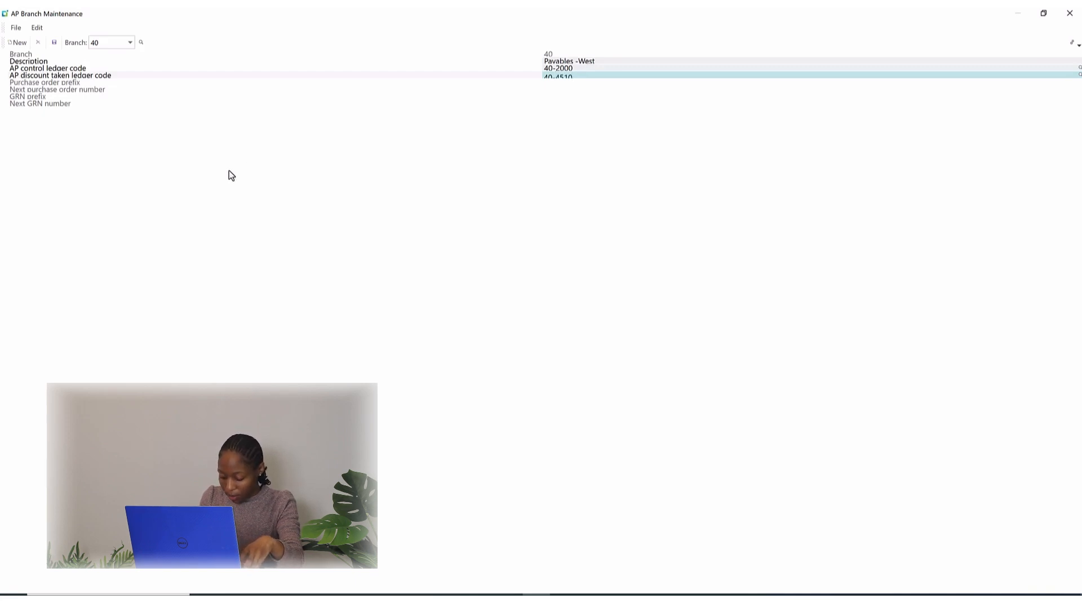
click(53, 43)
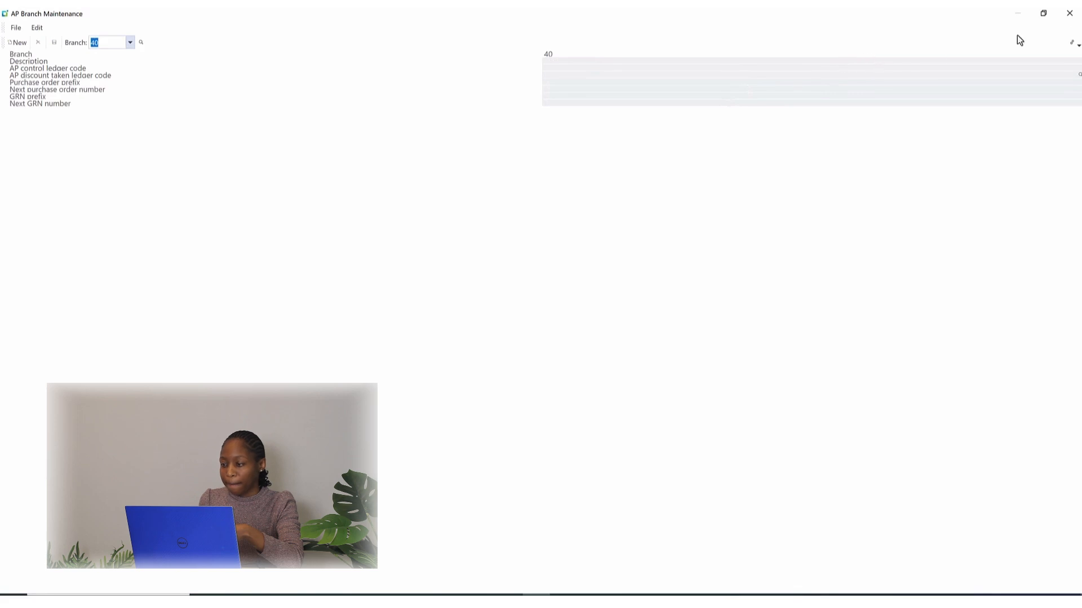
Close branch maintenance and open the Supplier Classes program under Accounts Payable setup in a maximized window.
click(1071, 19)
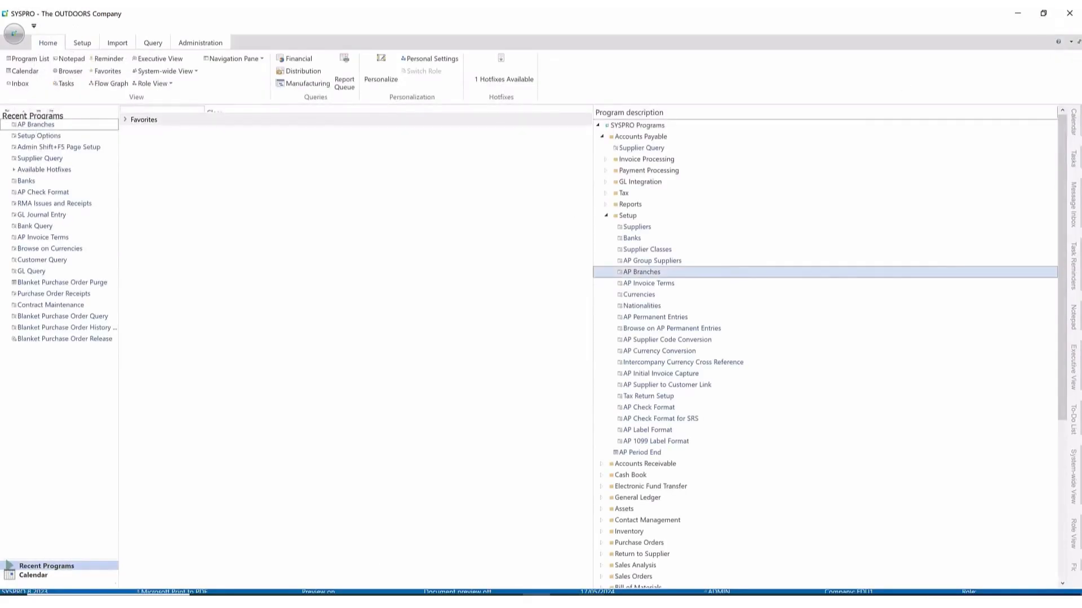
click(592, 596)
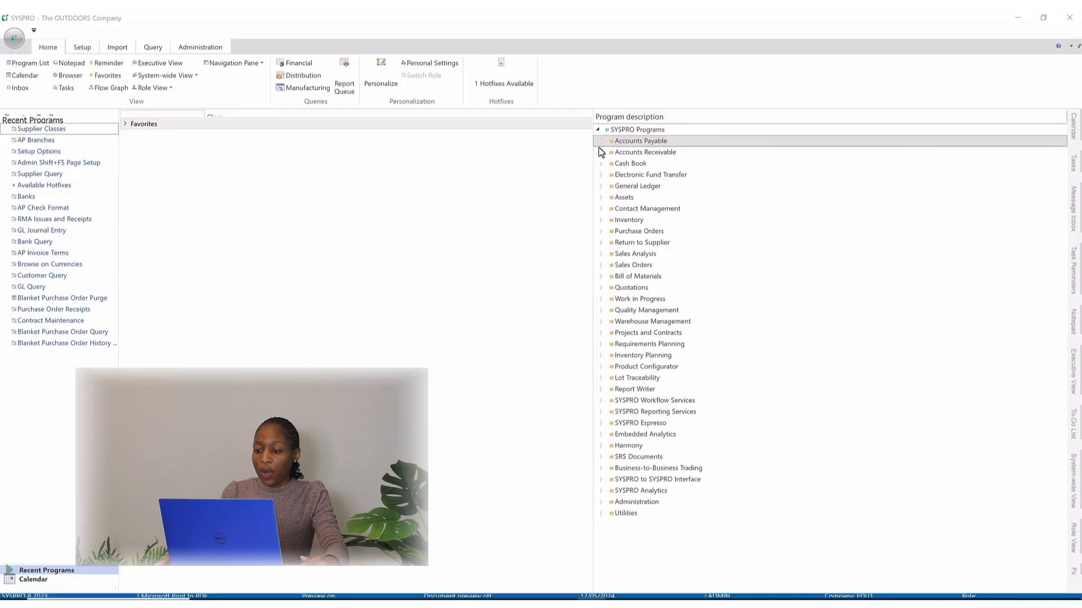
click(600, 141)
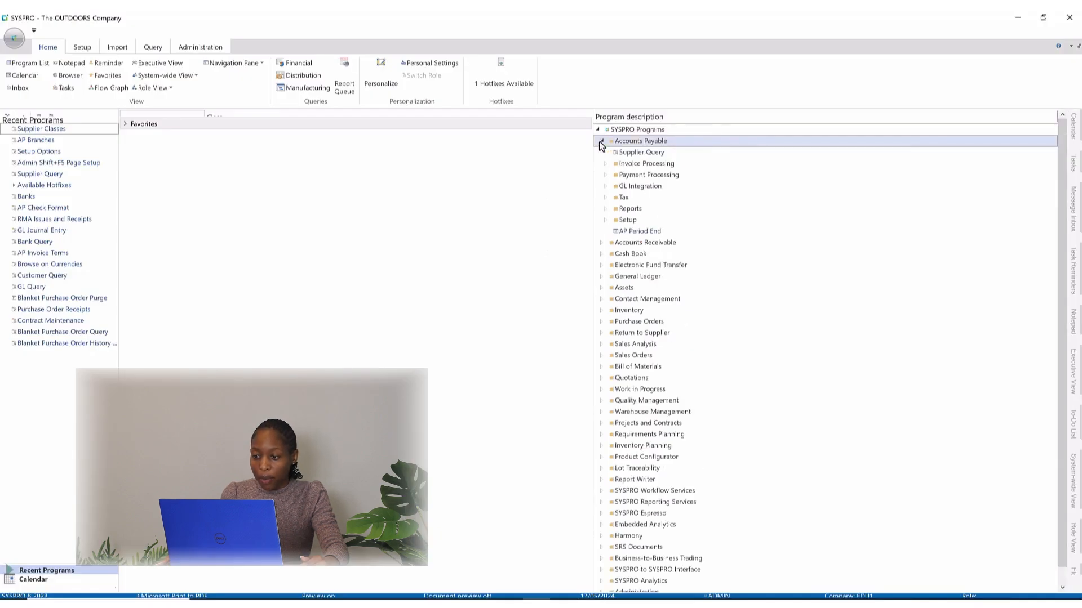
click(605, 219)
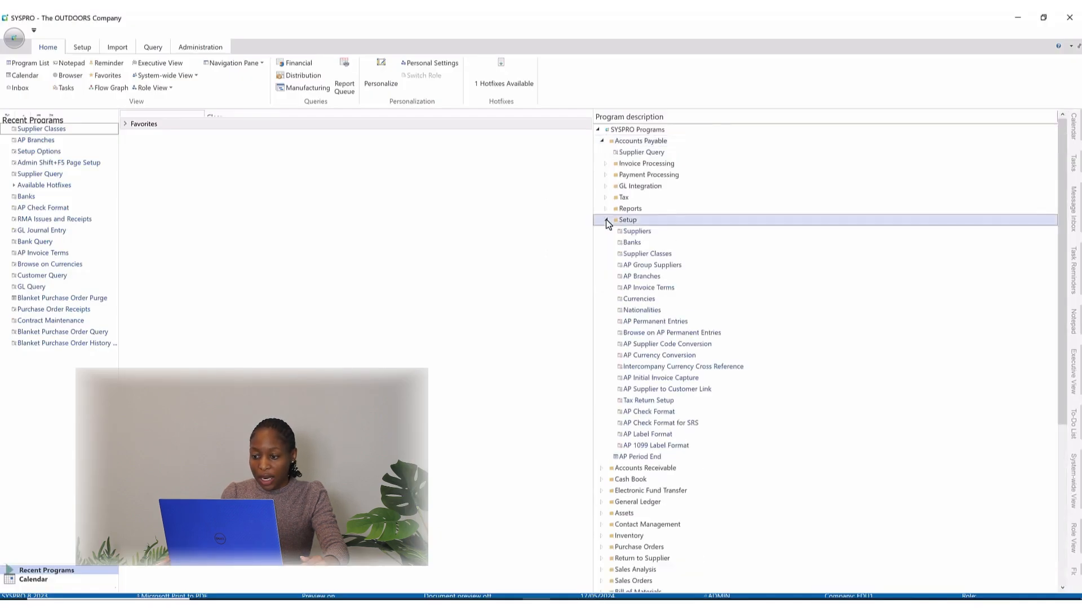
double_click(636, 254)
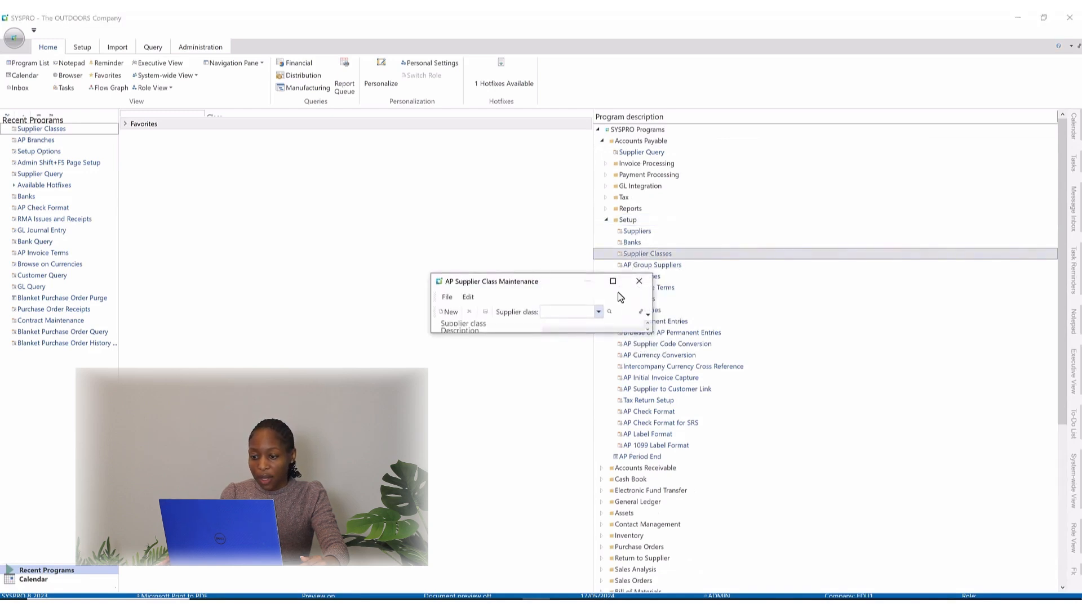
click(613, 281)
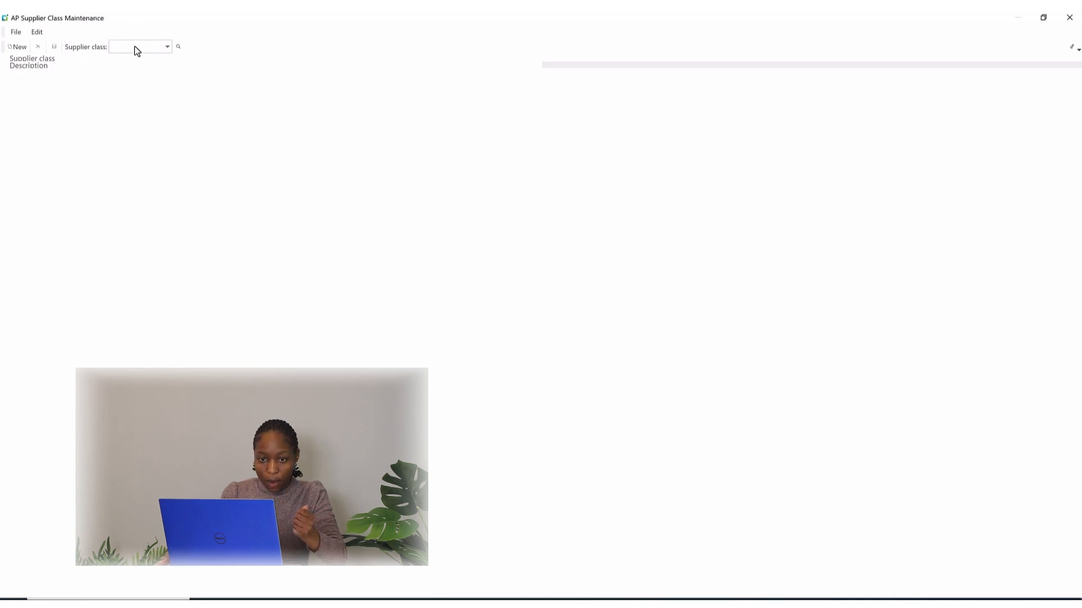
Add supplier class PR with the description Printing and save it.
text(PR)
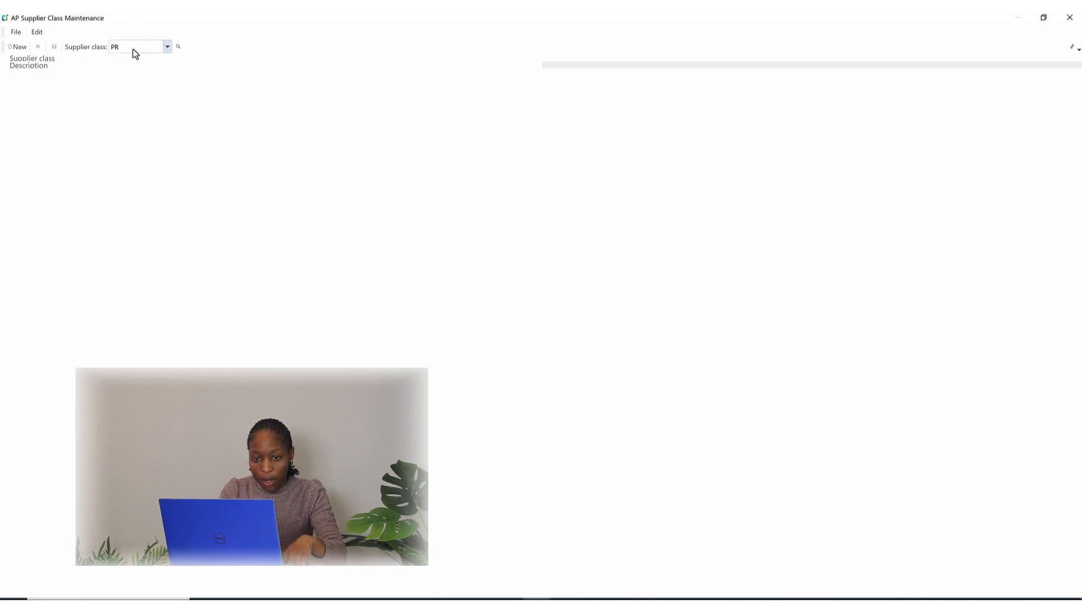
key(Return)
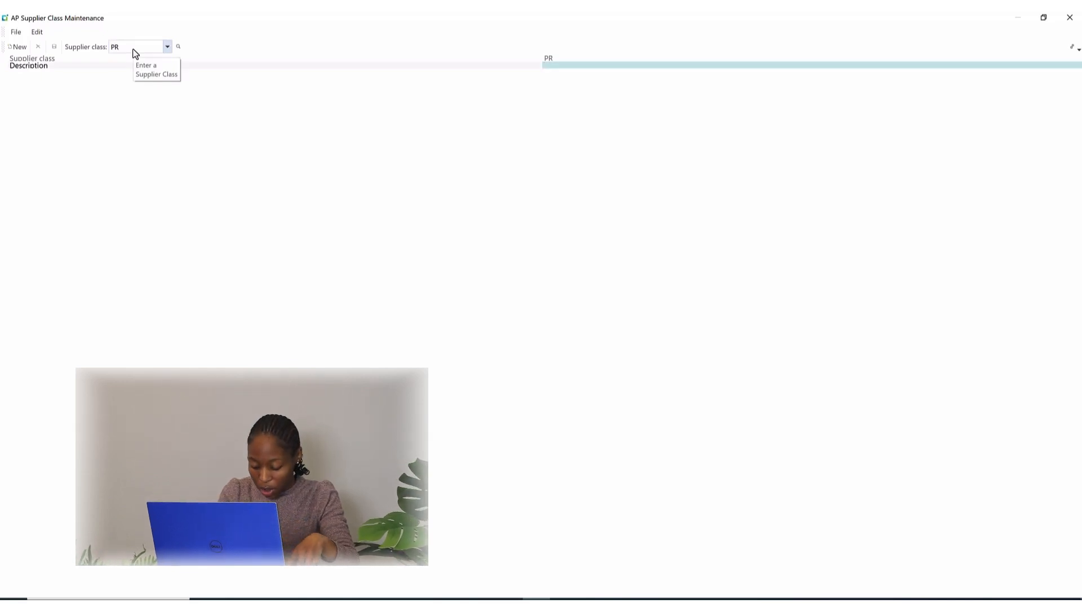
text(P)
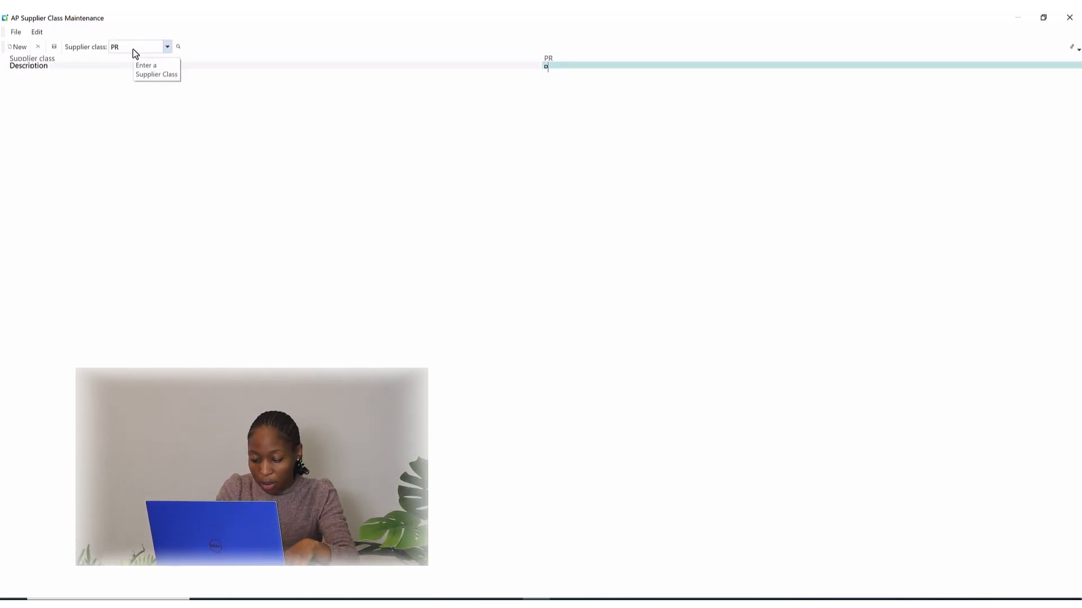
text(rinting)
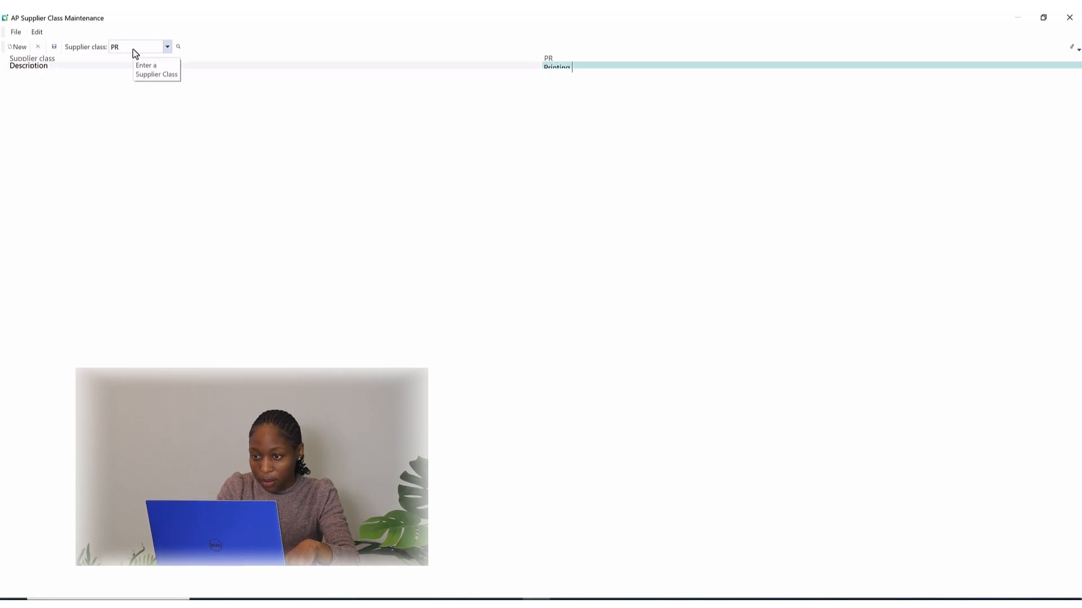
click(56, 46)
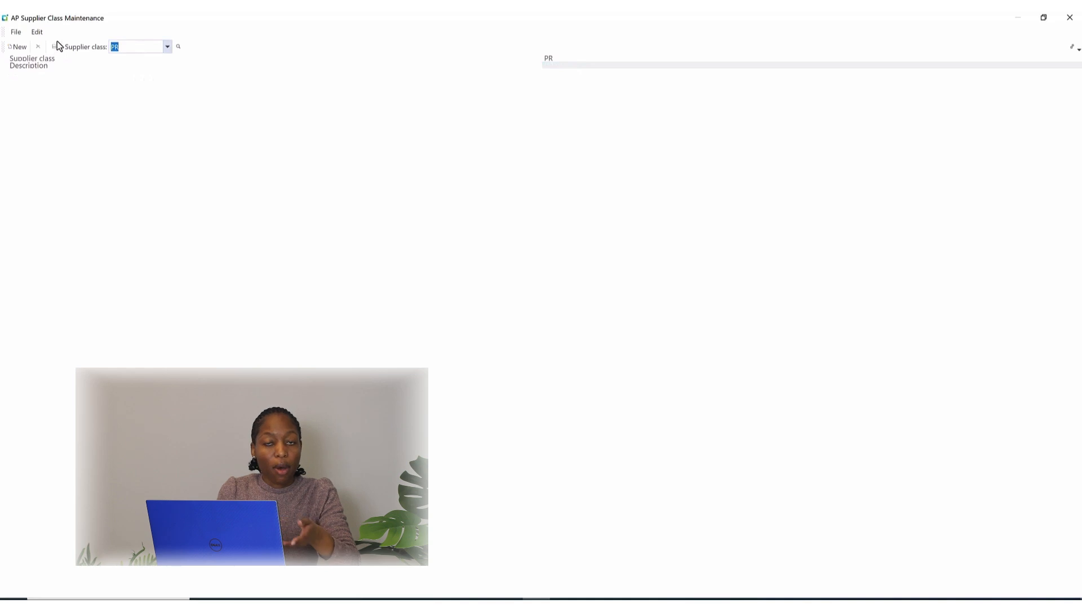
Add supplier class G1 with the description General and save it.
click(18, 47)
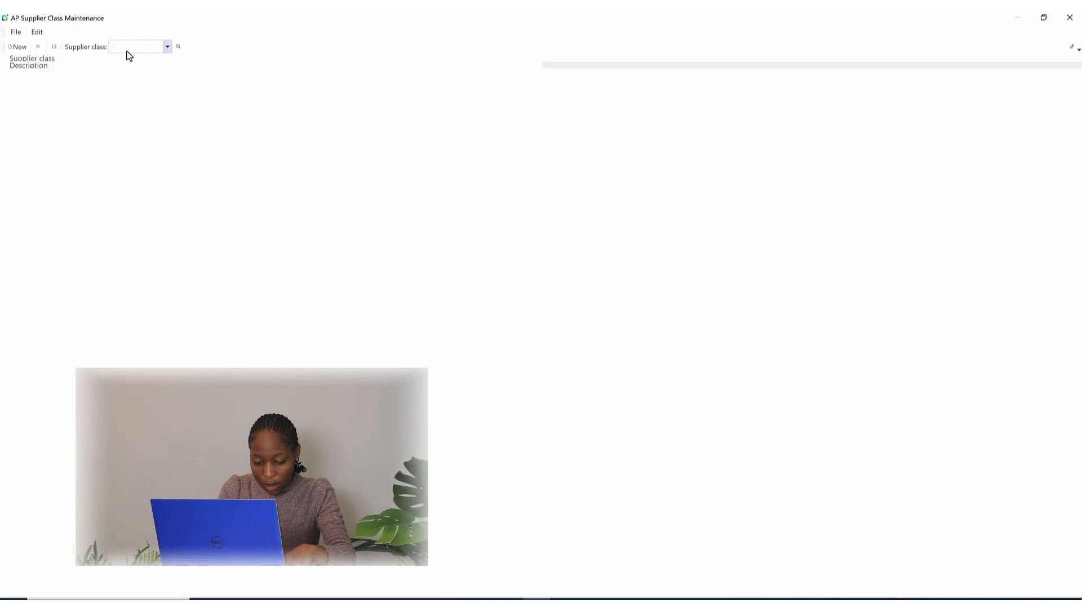
text(G)
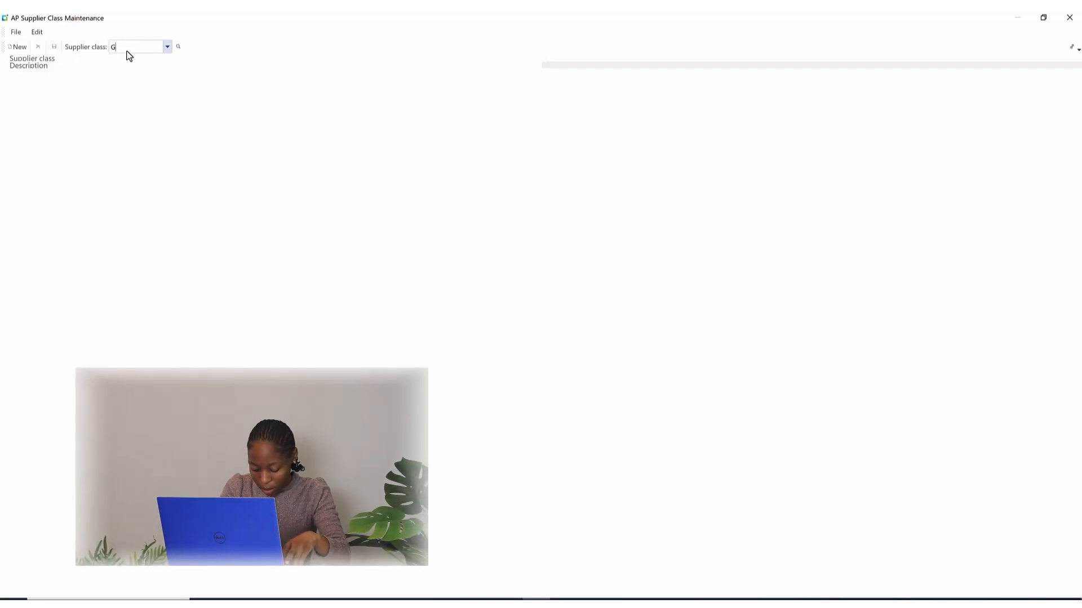
text(1)
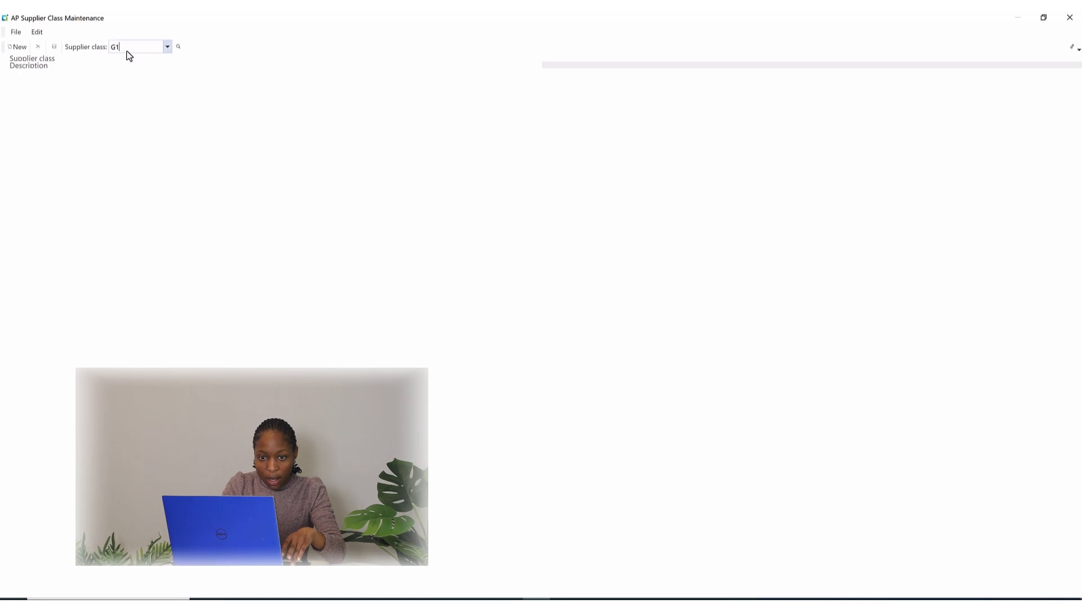
key(Tab)
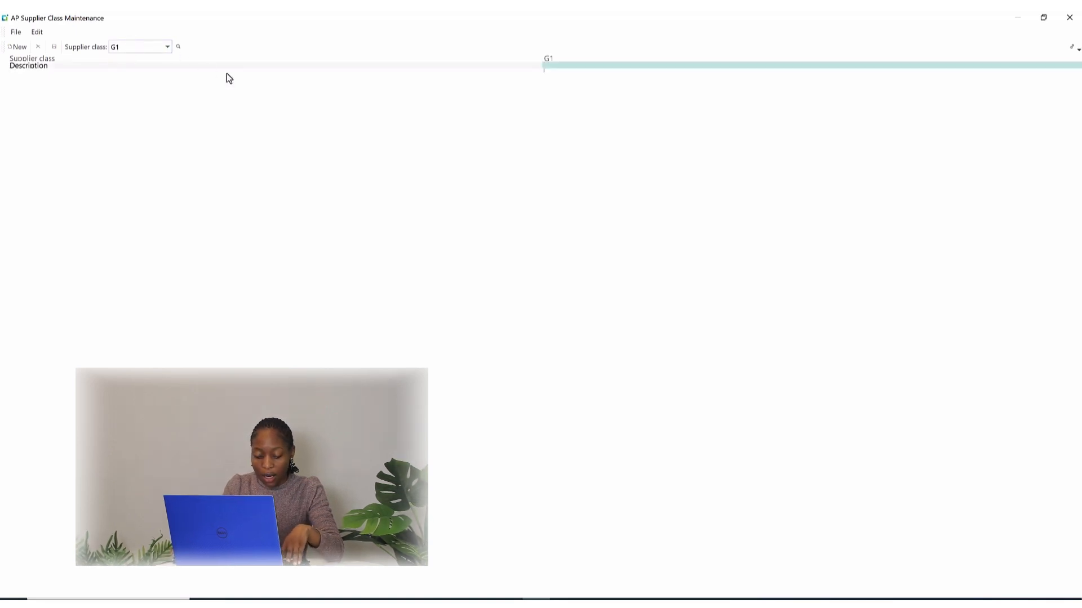
text(General)
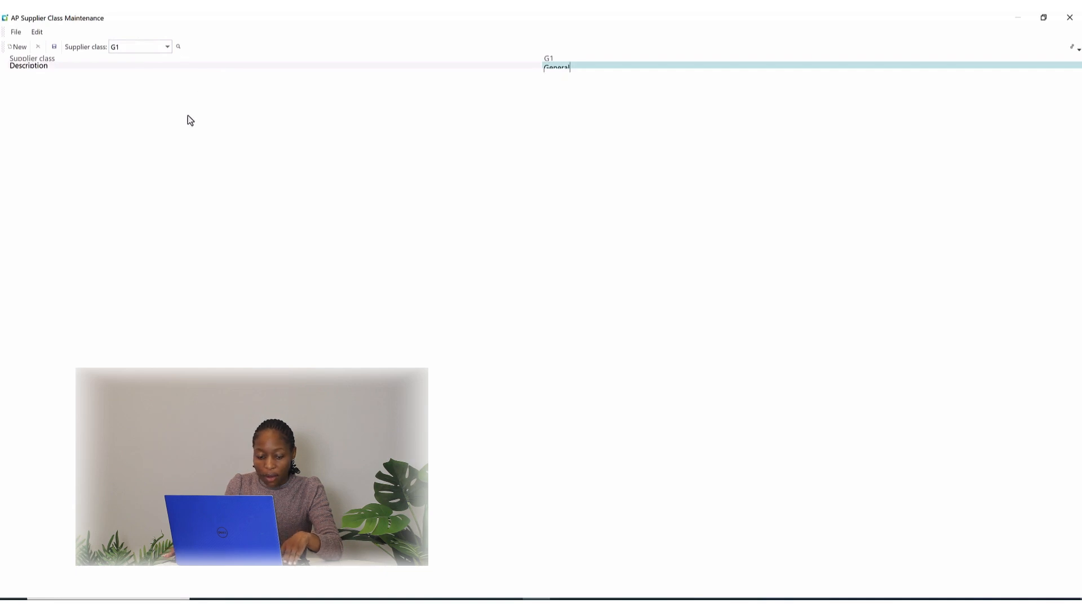
click(55, 49)
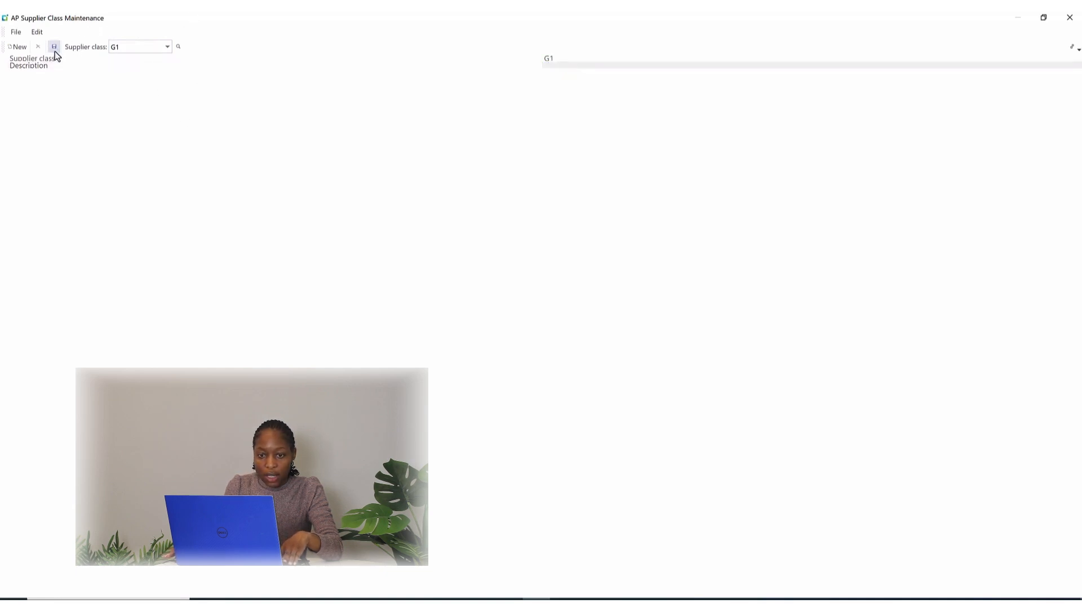
Add supplier class ST with the description Stationery and save it.
click(19, 49)
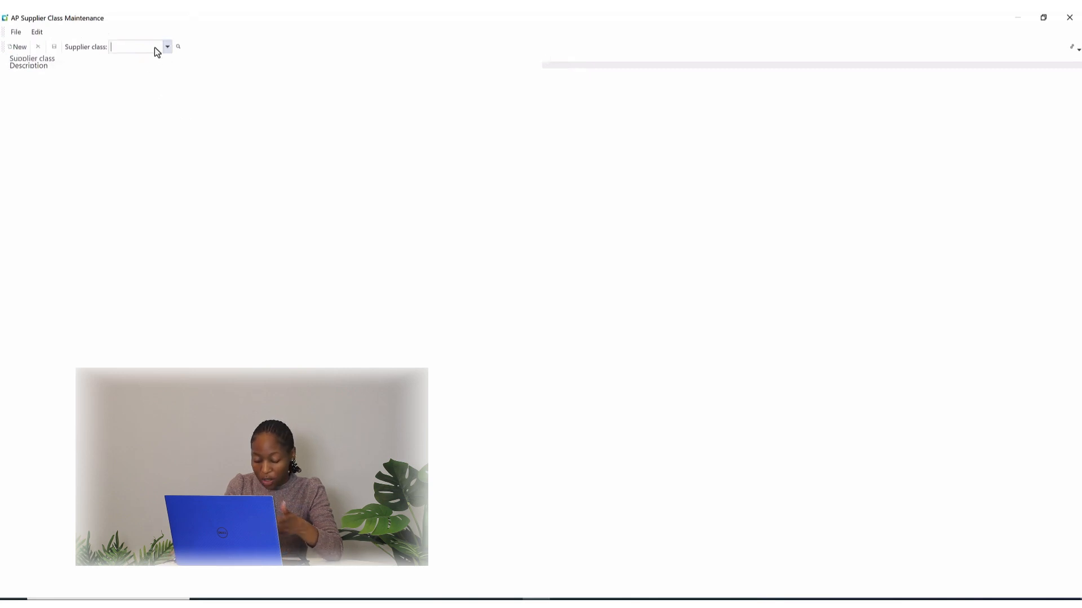
text(ST)
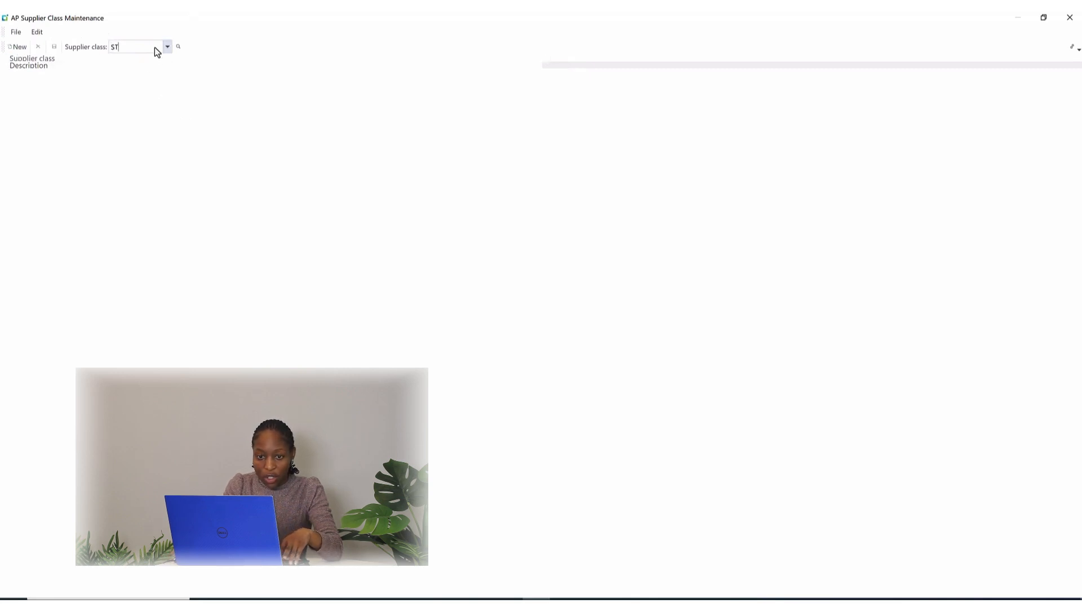
key(Tab)
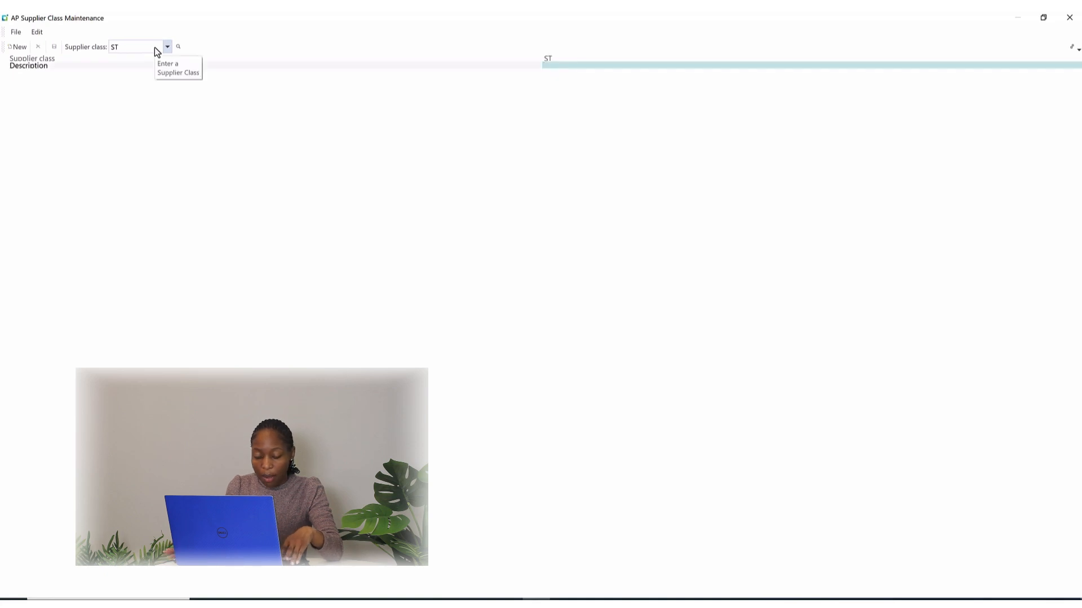
text(S)
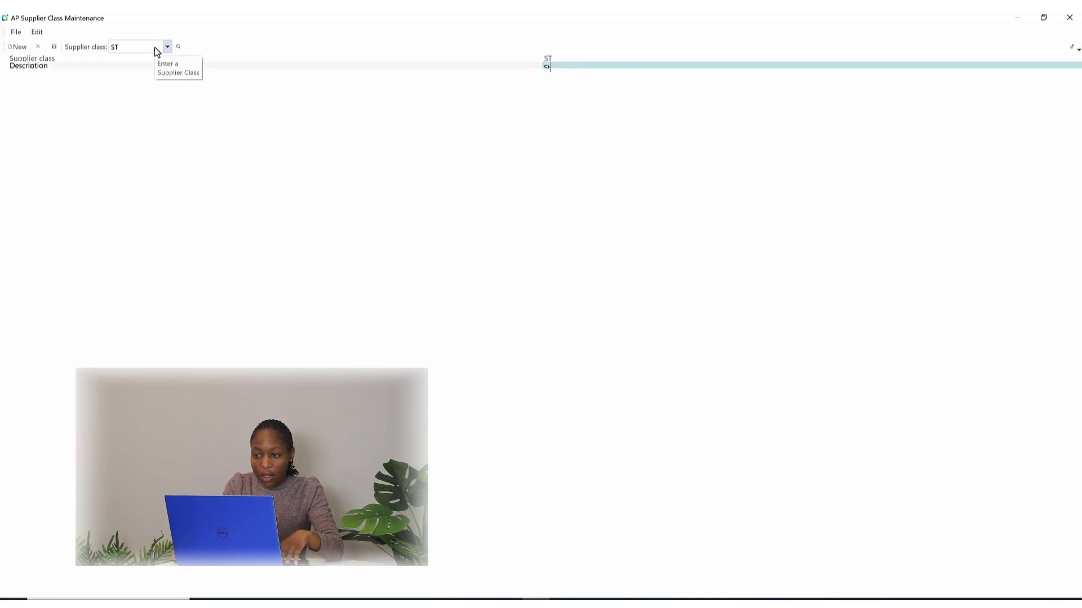
text(ta)
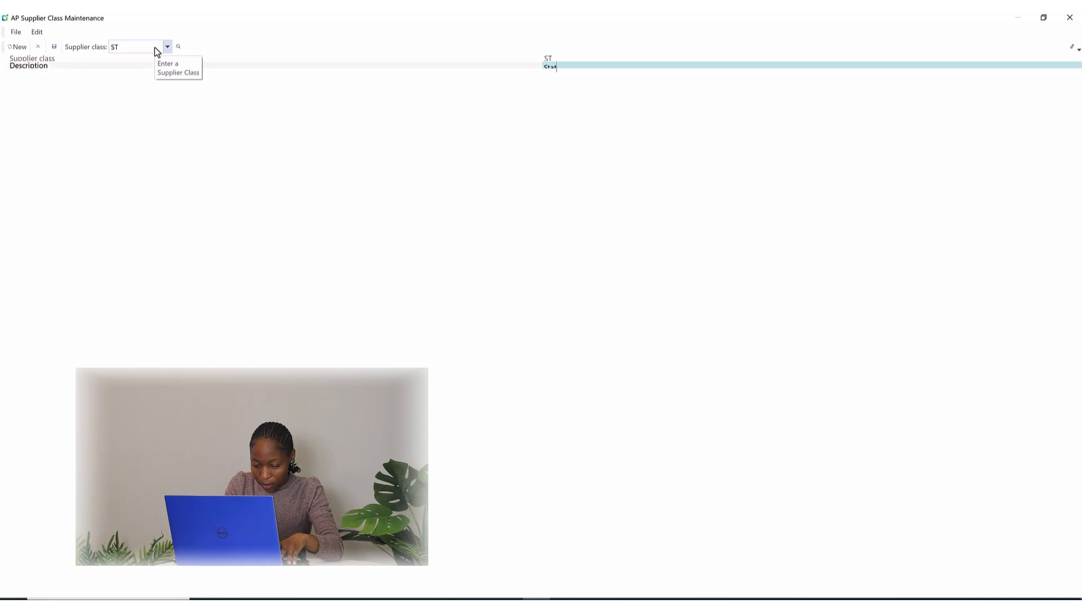
text(tiona)
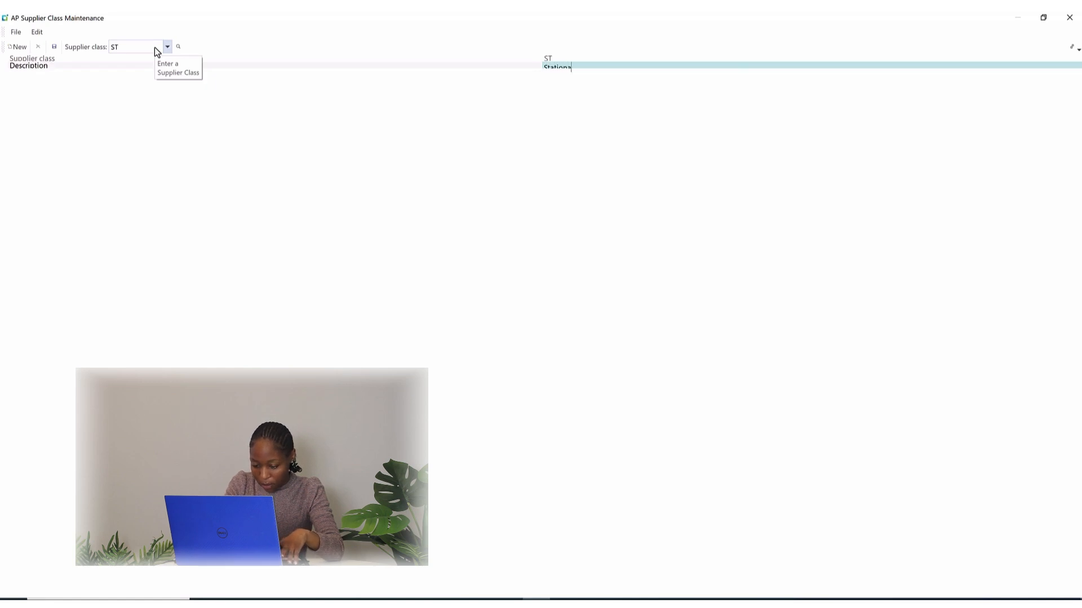
text(ry)
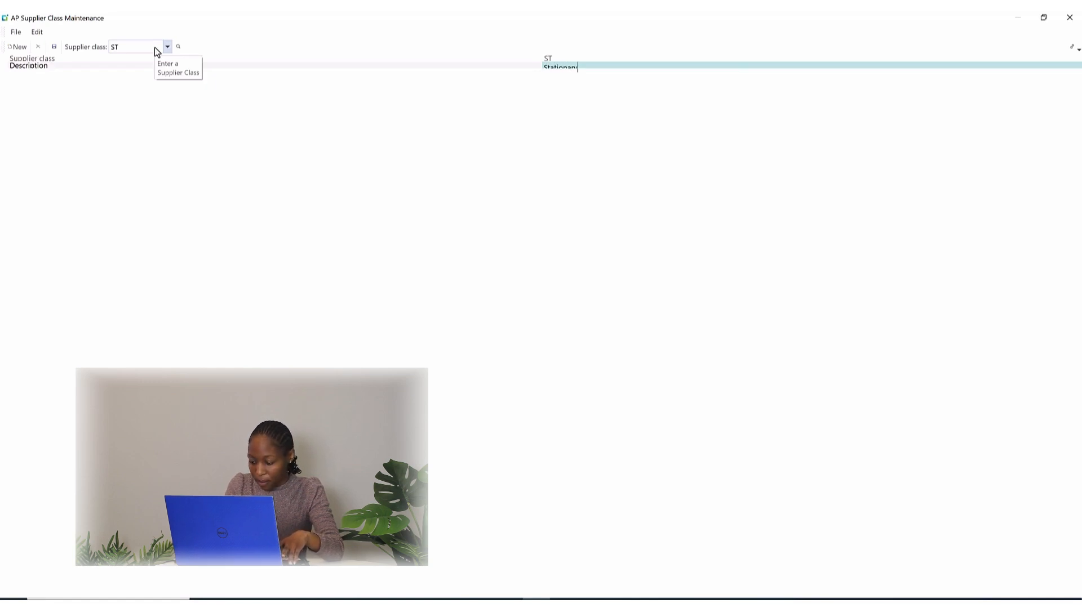
key(BackSpace)
key(BackSpace)
key(BackSpace)
text(e)
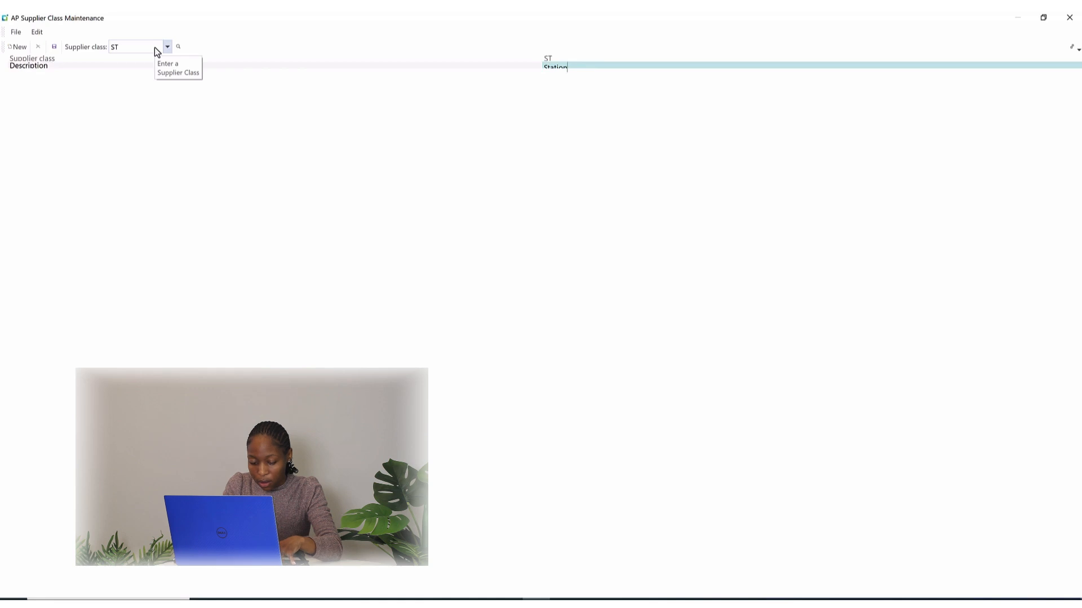
text(ery)
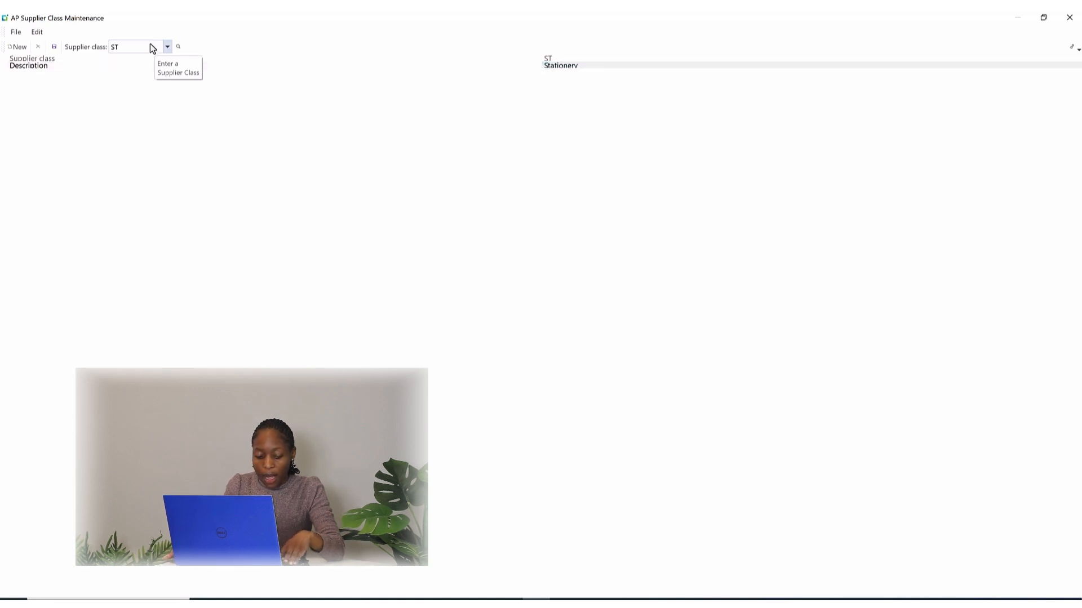
key(ctrl+a)
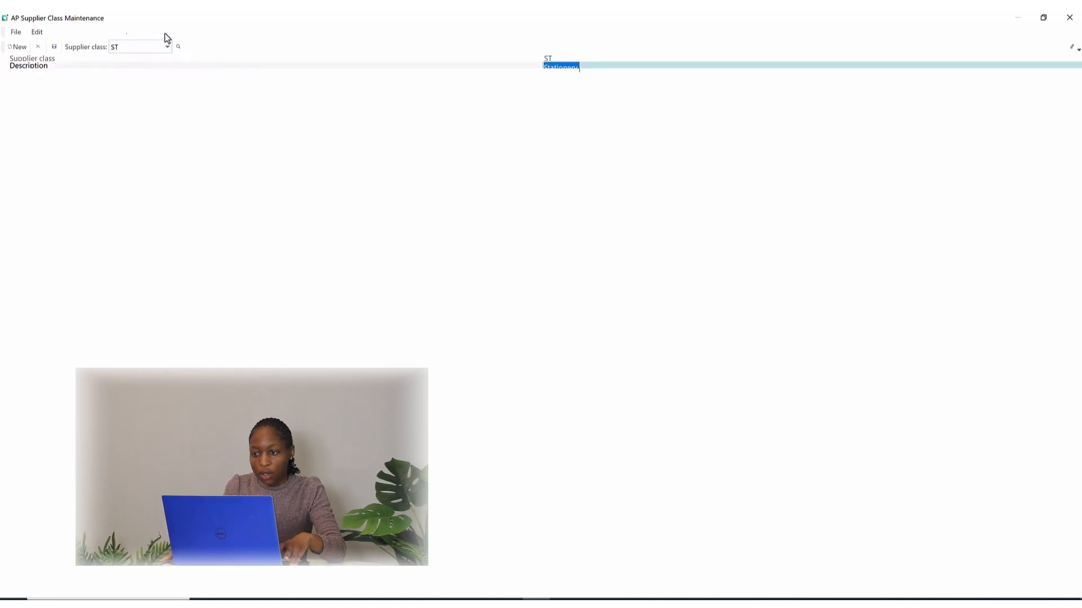
click(54, 48)
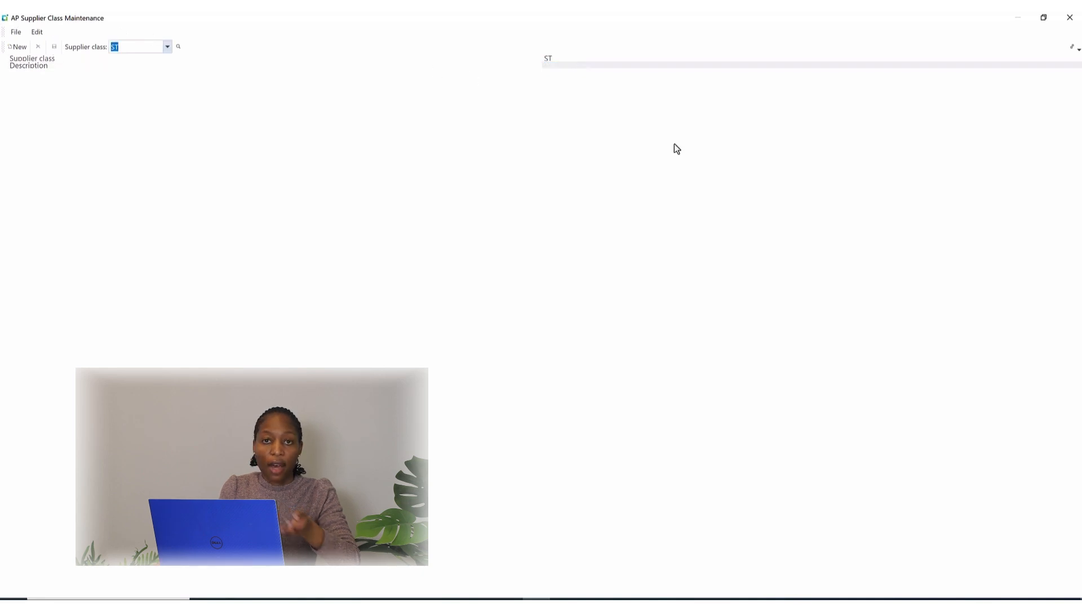
Close supplier class maintenance and open the Suppliers program under Accounts Payable setup in a maximized window.
click(1069, 18)
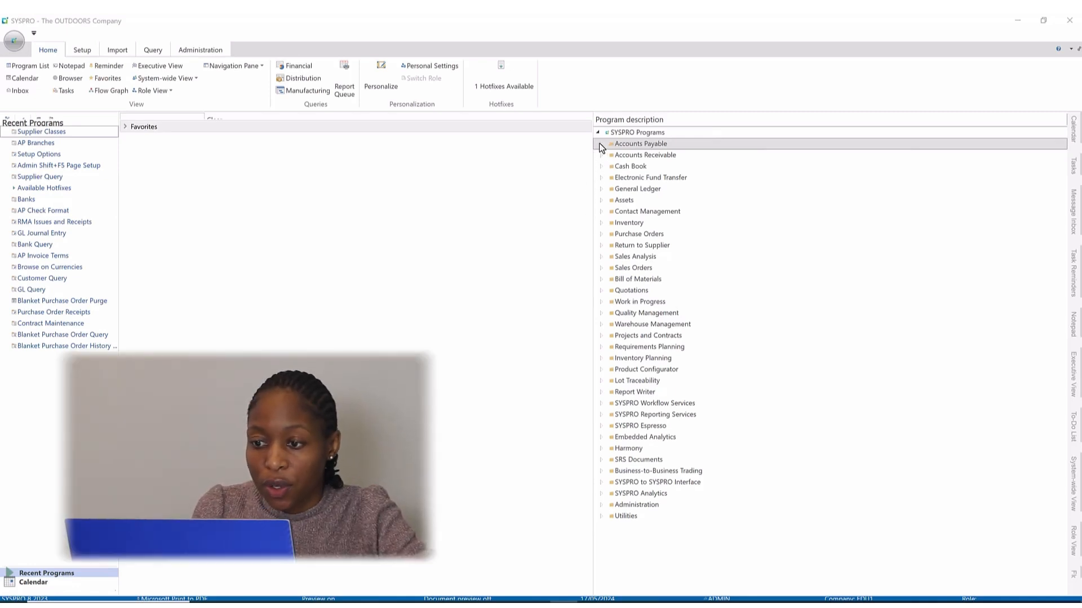
click(601, 144)
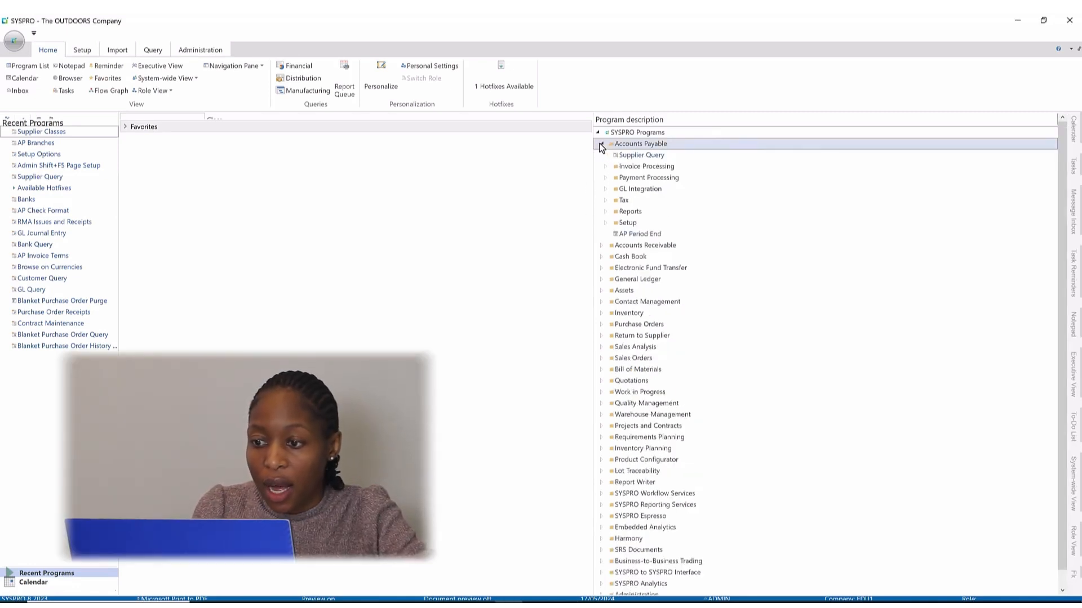
click(607, 224)
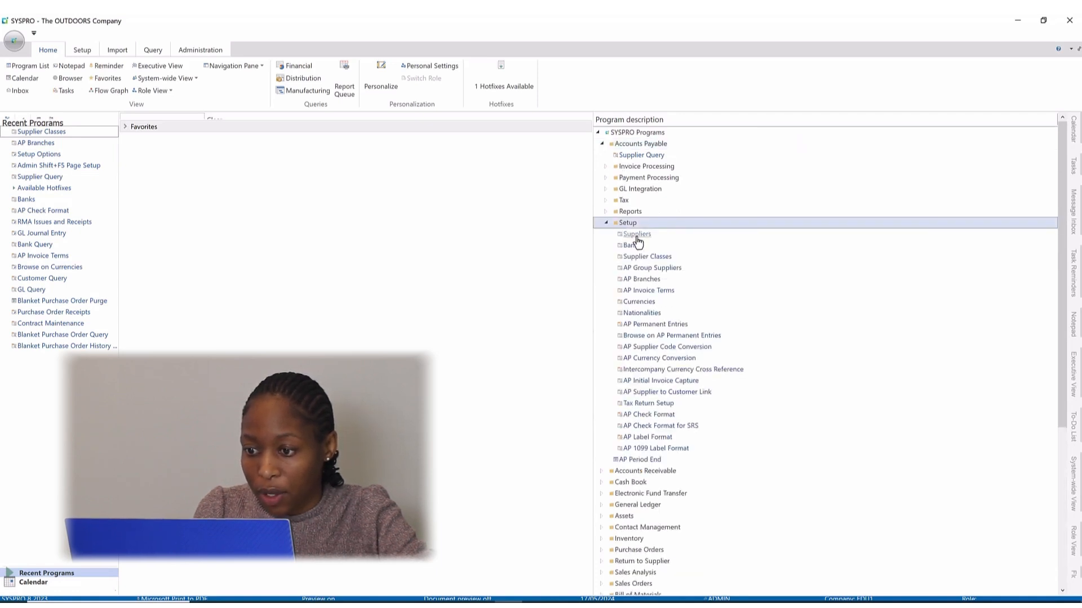
click(637, 237)
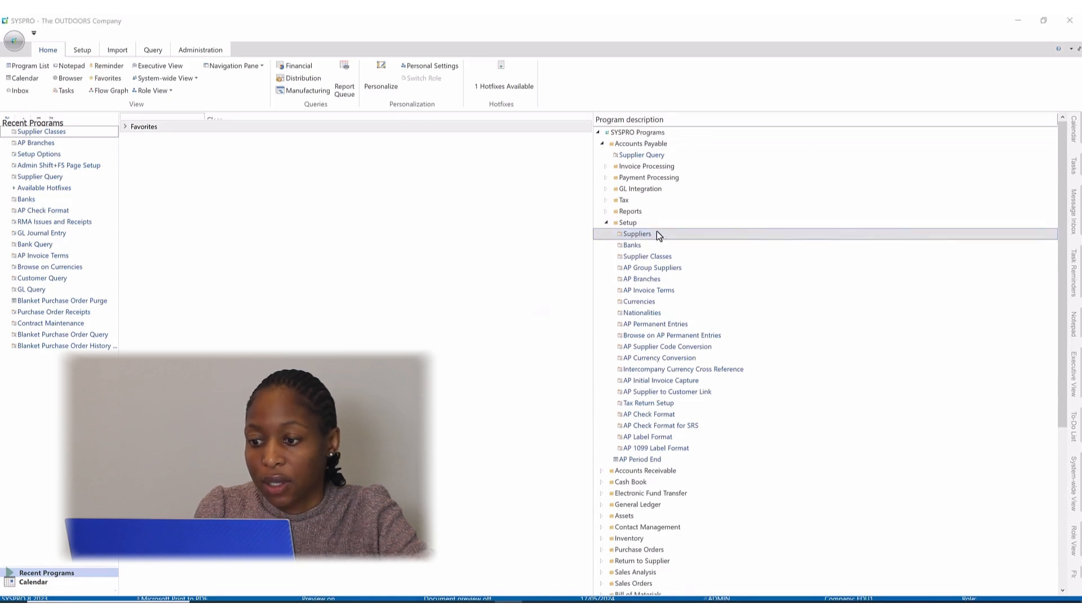
double_click(635, 236)
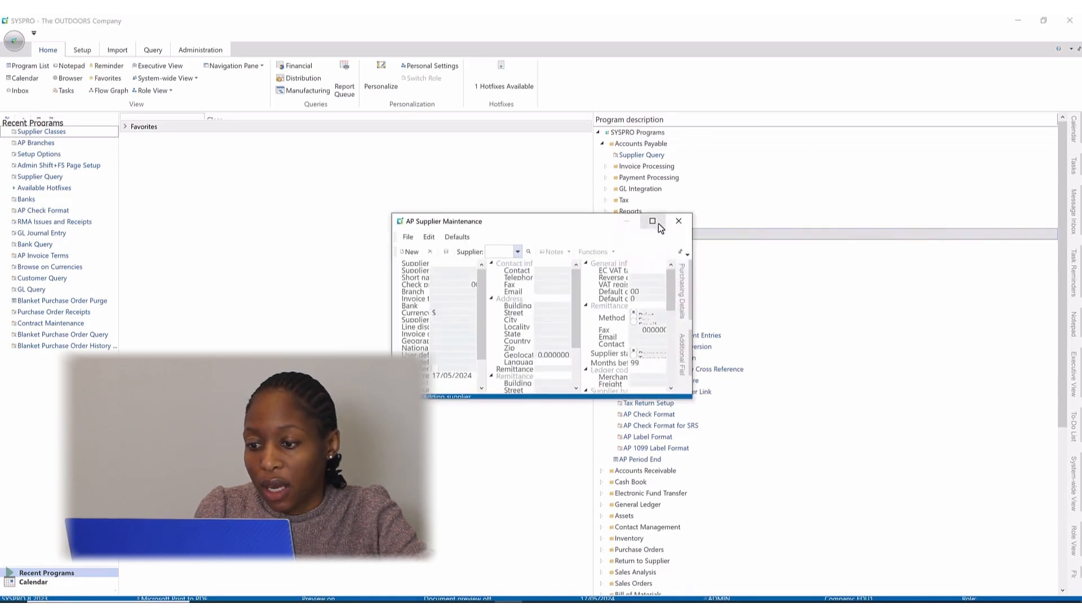
click(651, 221)
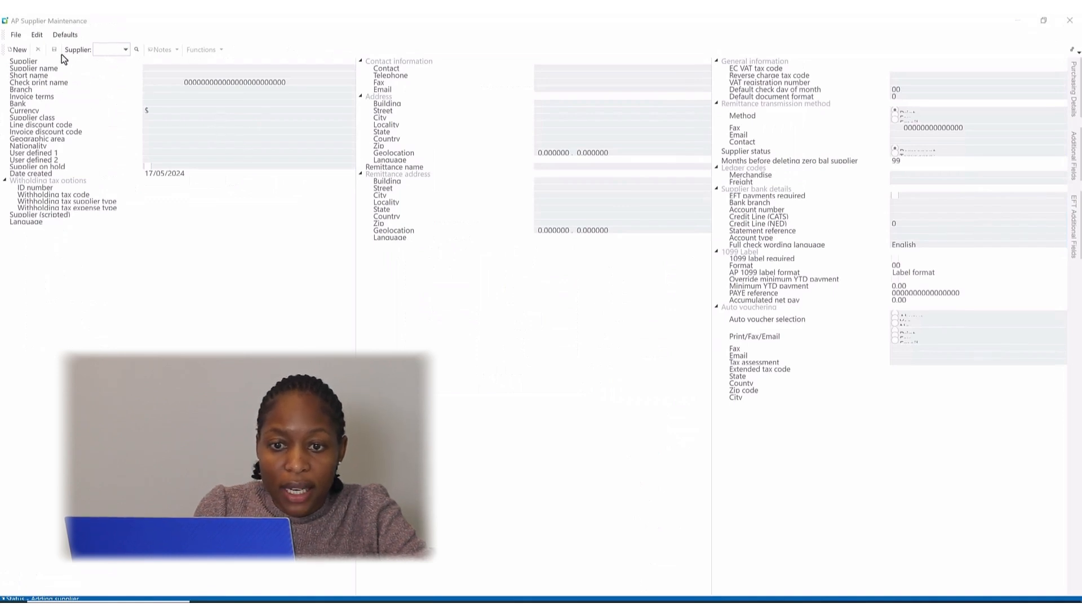
Load the existing supplier The Computer Connection by its supplier code.
click(99, 51)
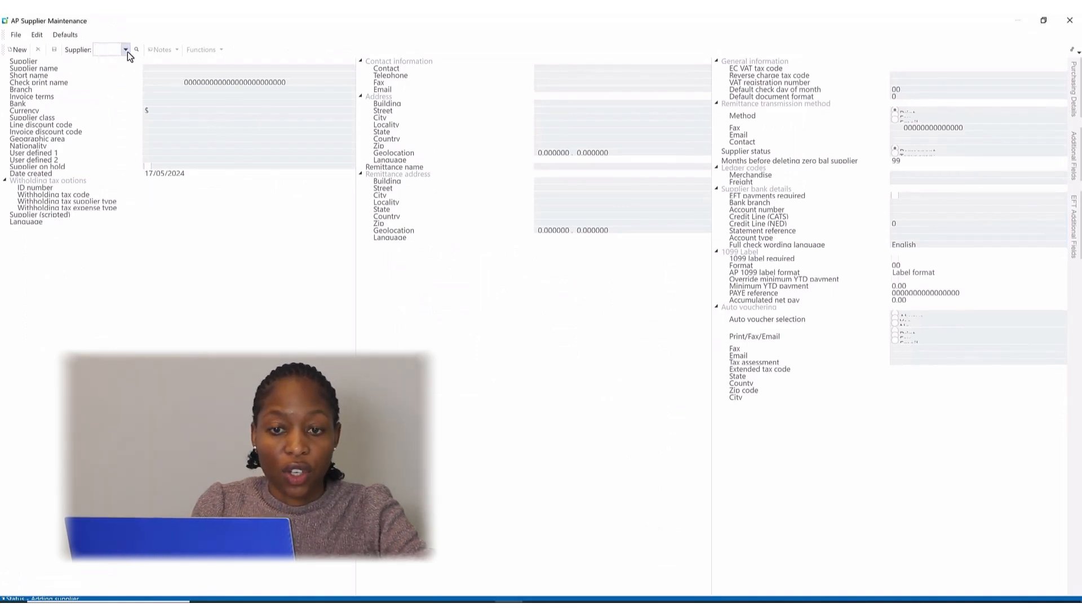
text(9)
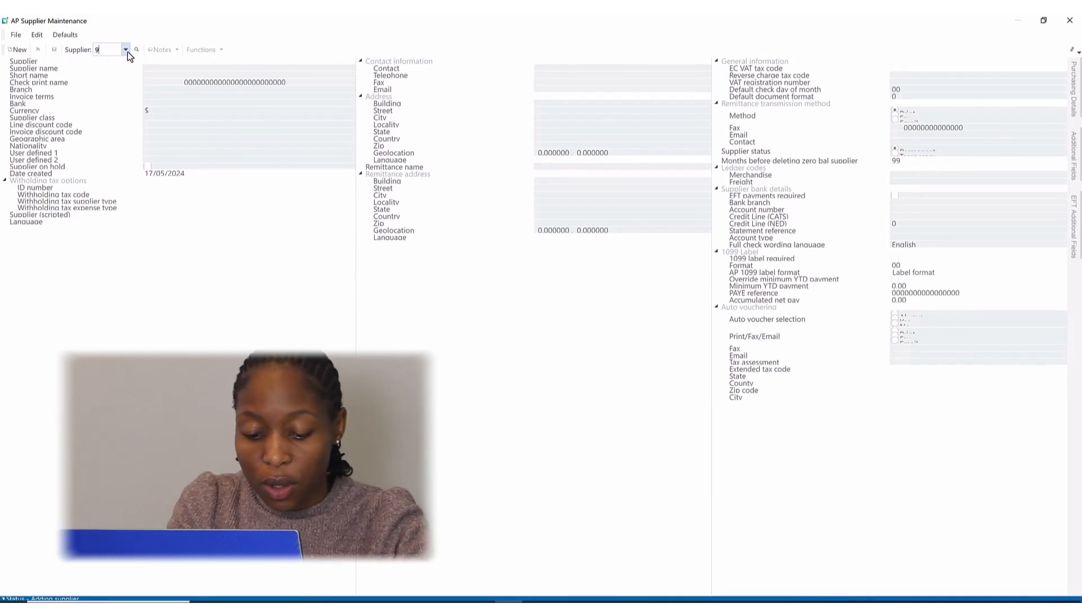
text(3)
key(Return)
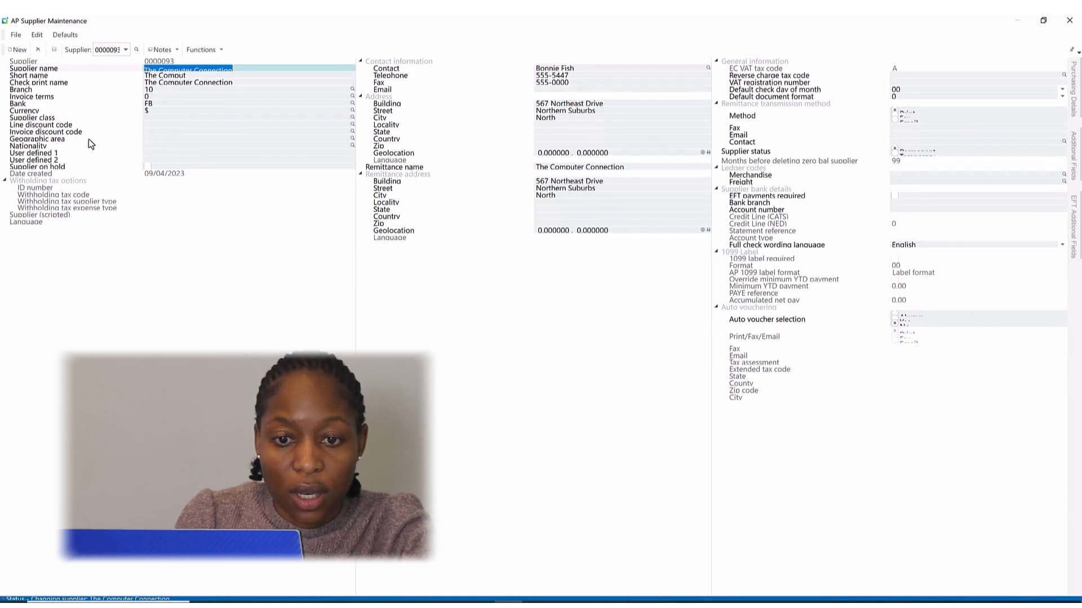
Assign supplier class C, Computers, to the supplier using the supplier class lookup.
click(21, 120)
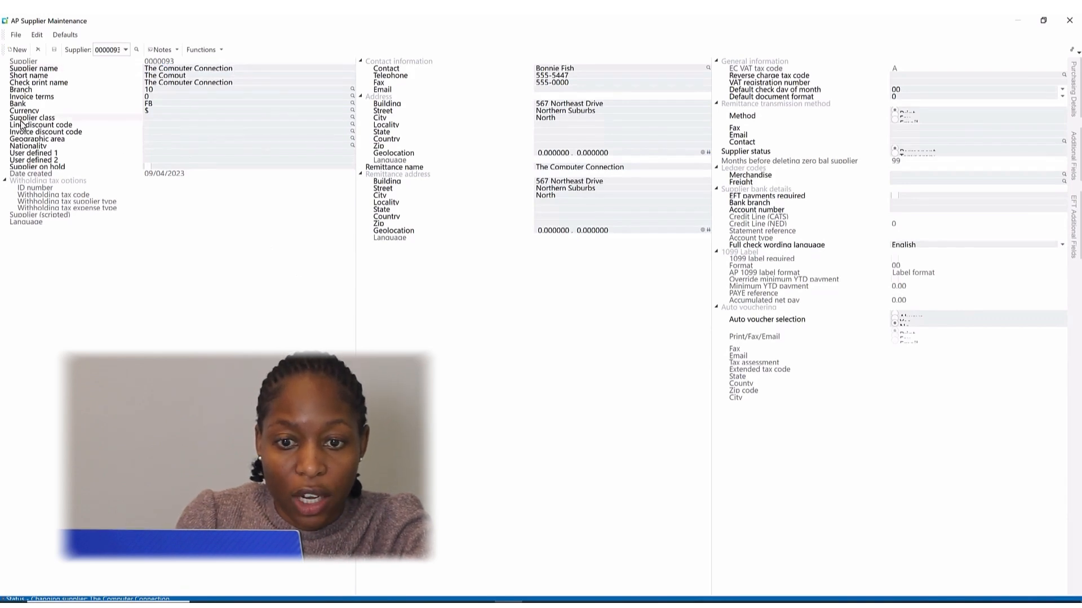
click(353, 119)
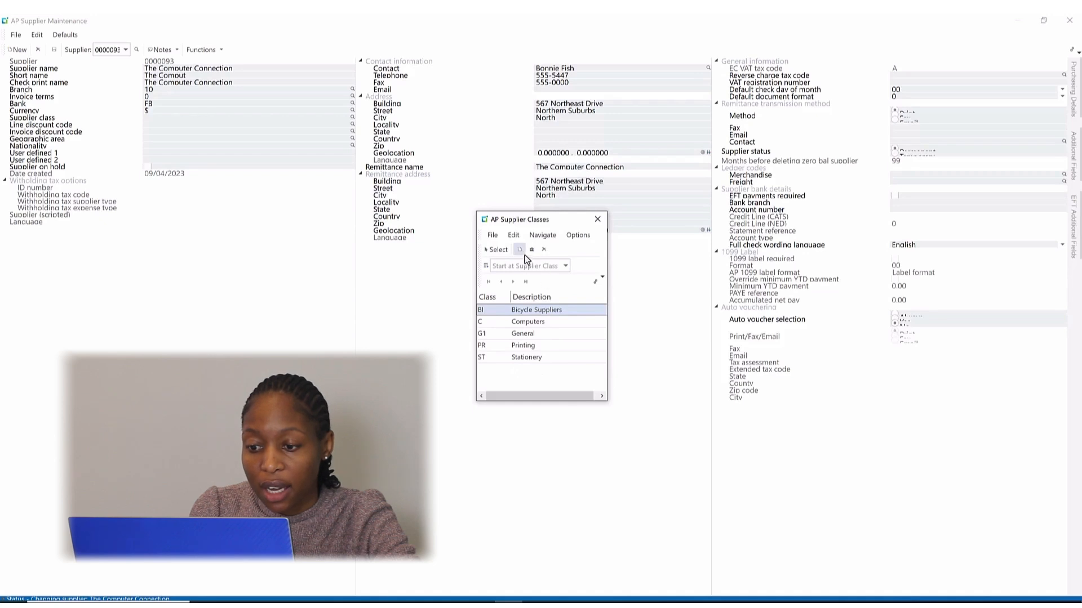
click(517, 325)
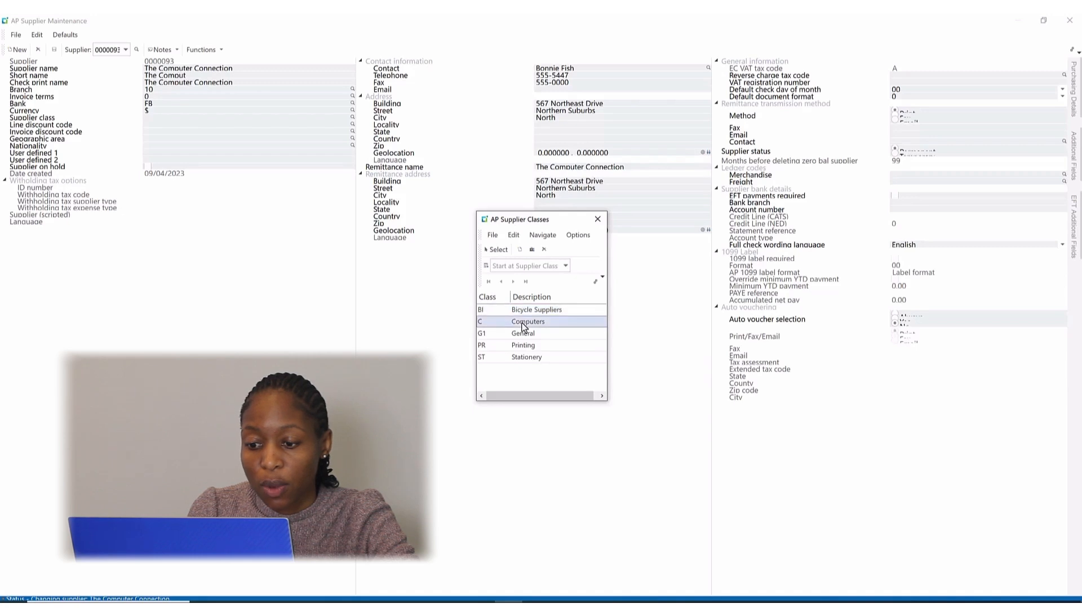
click(496, 250)
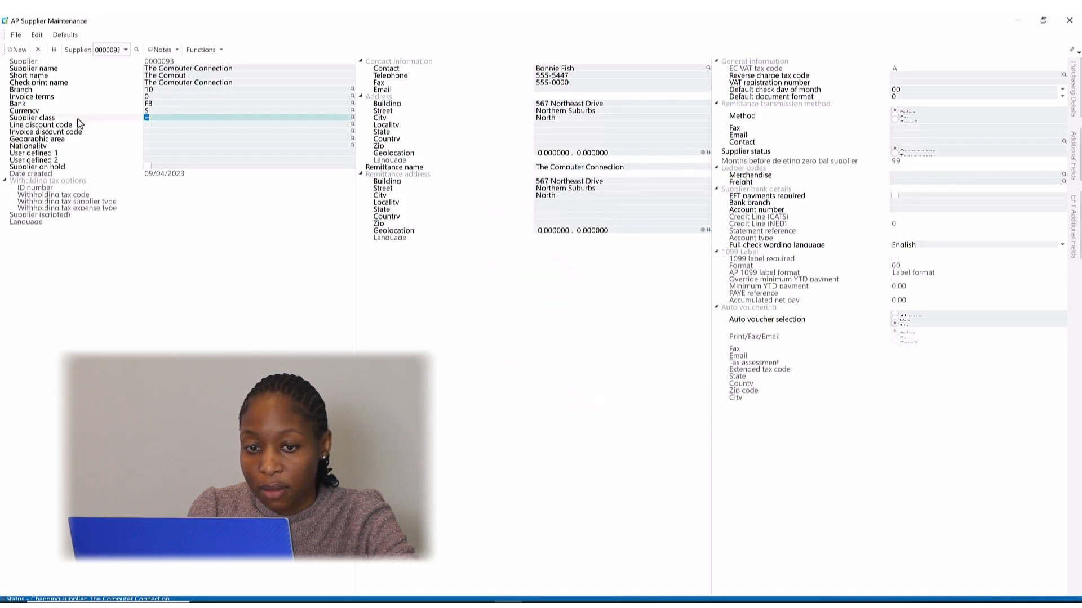
Save the supplier without adding its contact as a new contact, and close supplier maintenance.
click(54, 51)
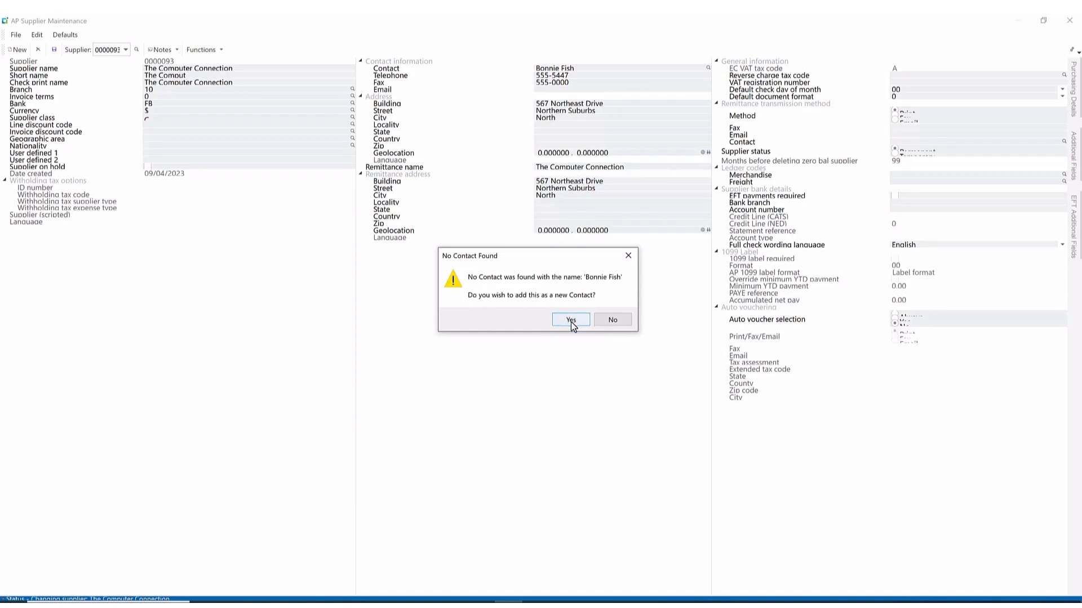
click(611, 320)
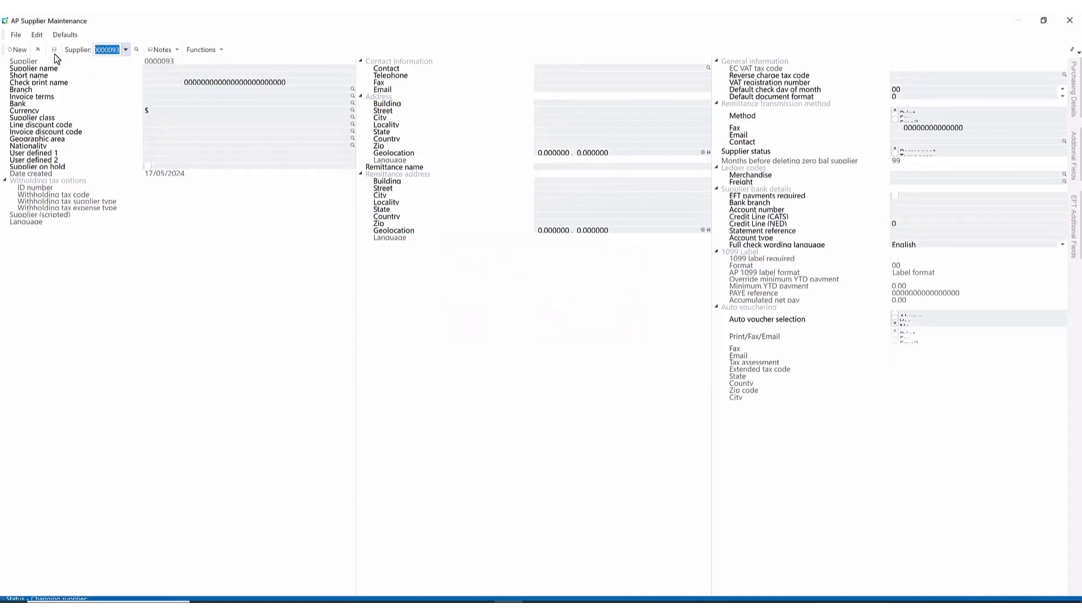
click(1070, 22)
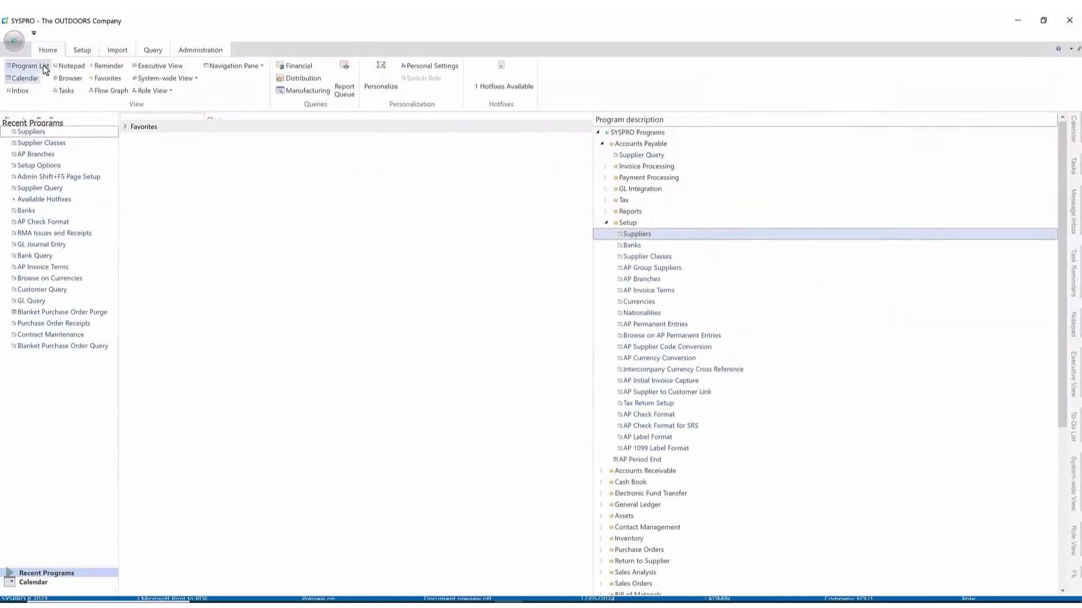